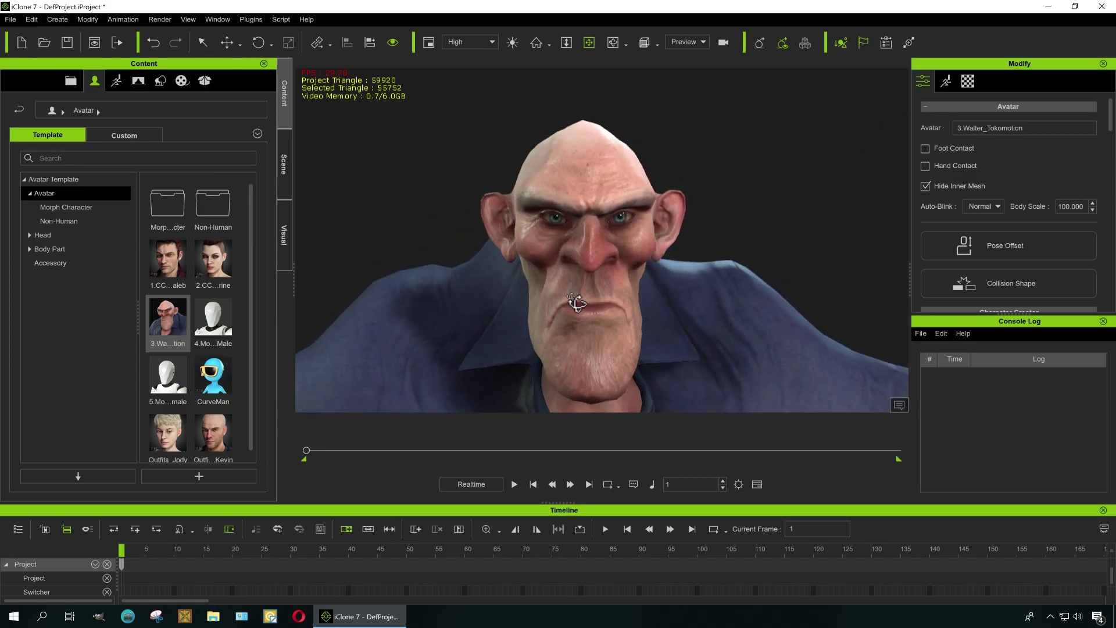
Orbit, pan and zoom around Walter's head and shoulders to inspect his face from several angles.
scroll(578, 303, "down", 5)
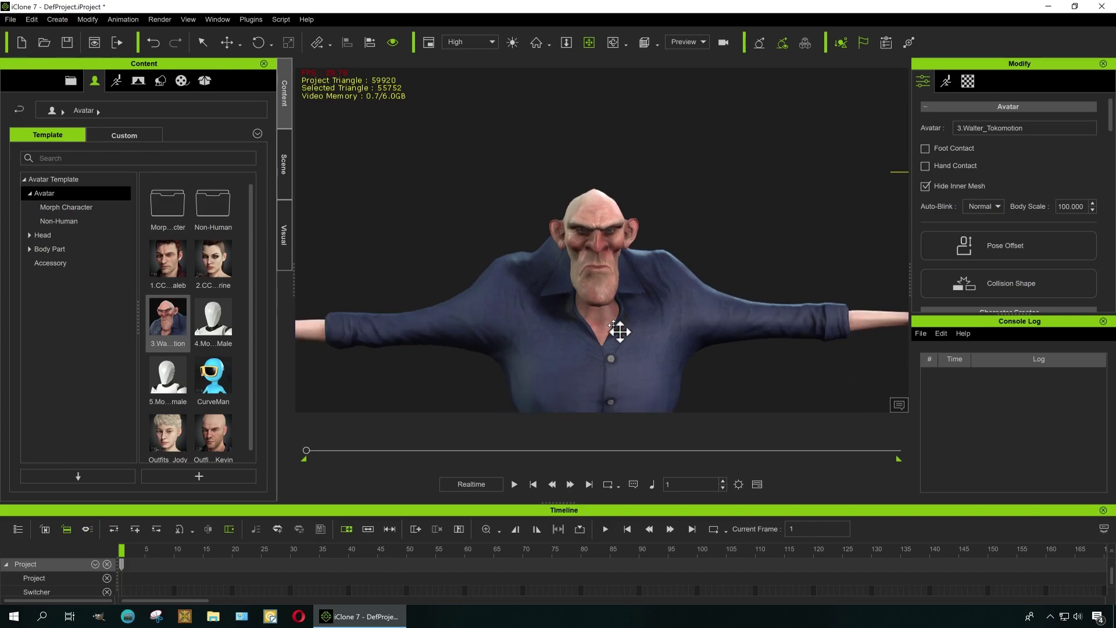
scroll(627, 299, "up", 5)
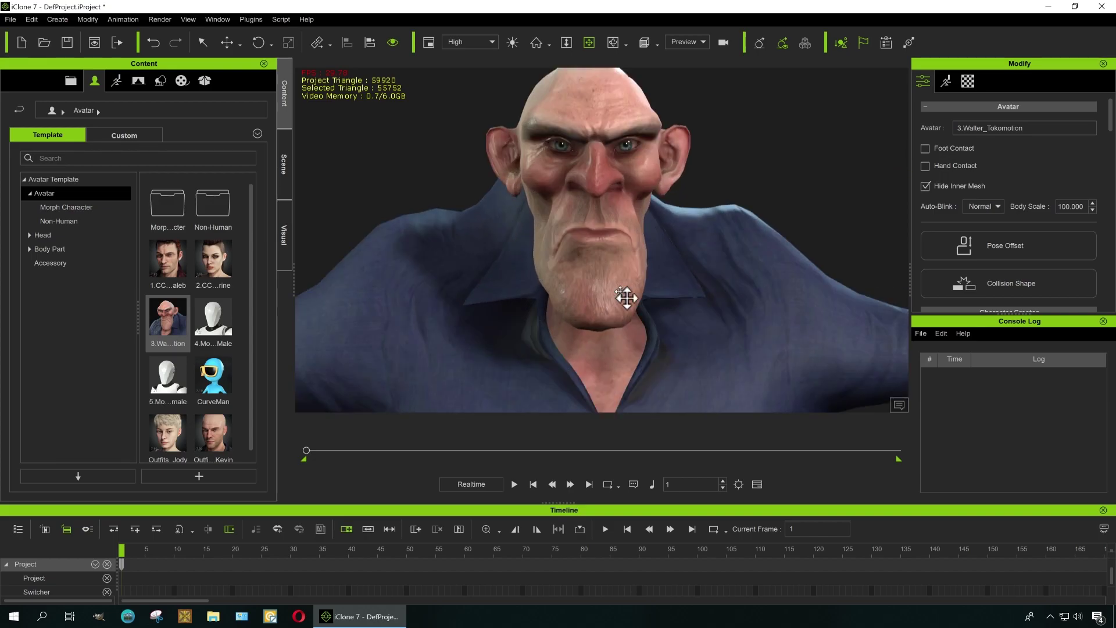
middle_click_drag(637, 248, 636, 277)
right_click_drag(665, 293, 669, 325)
scroll(669, 326, "up", 5)
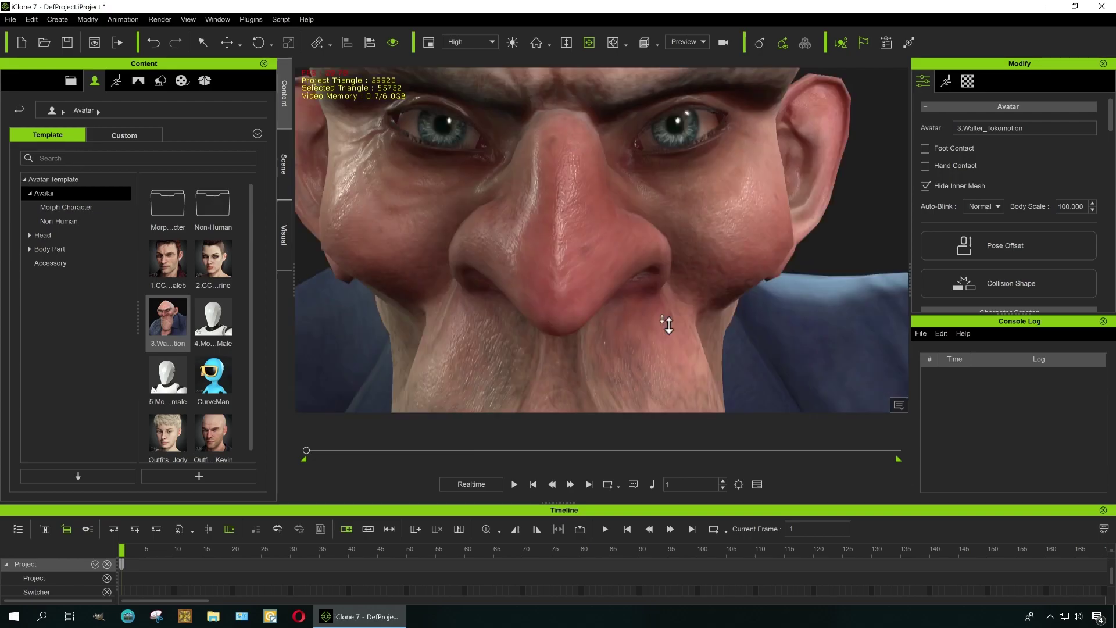
middle_click_drag(642, 273, 615, 282)
scroll(656, 282, "down", 5)
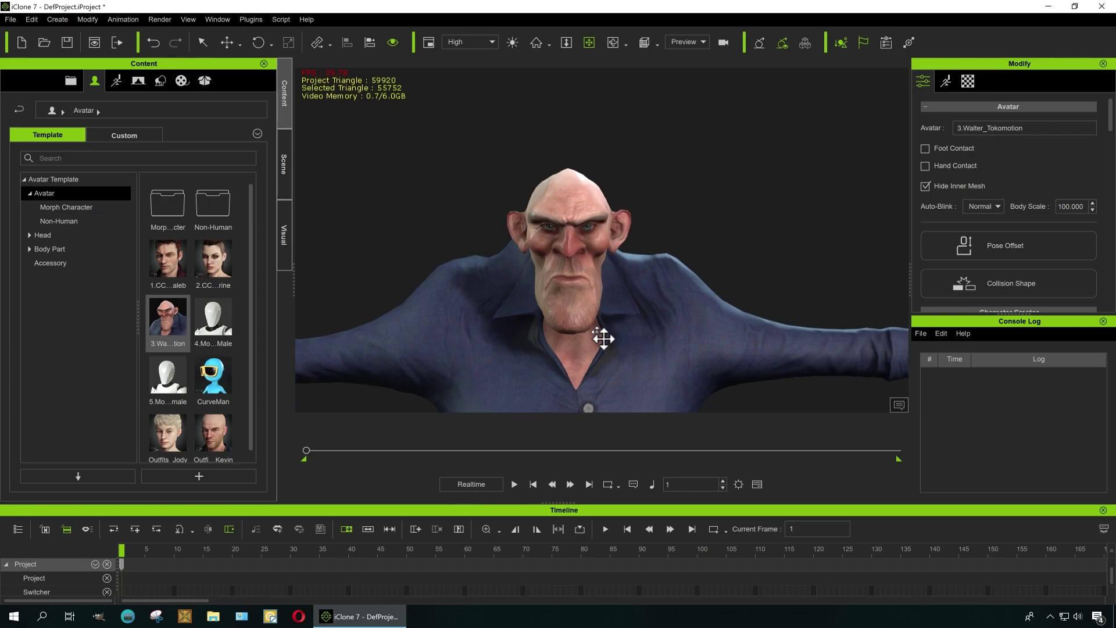
right_click_drag(603, 336, 616, 316)
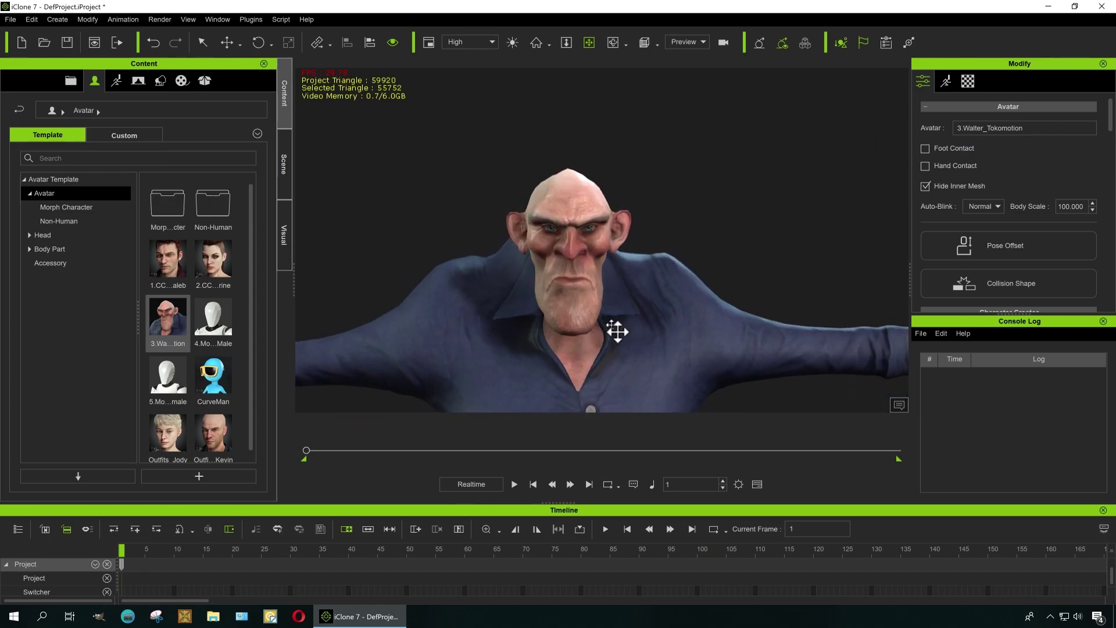
scroll(606, 307, "up", 5)
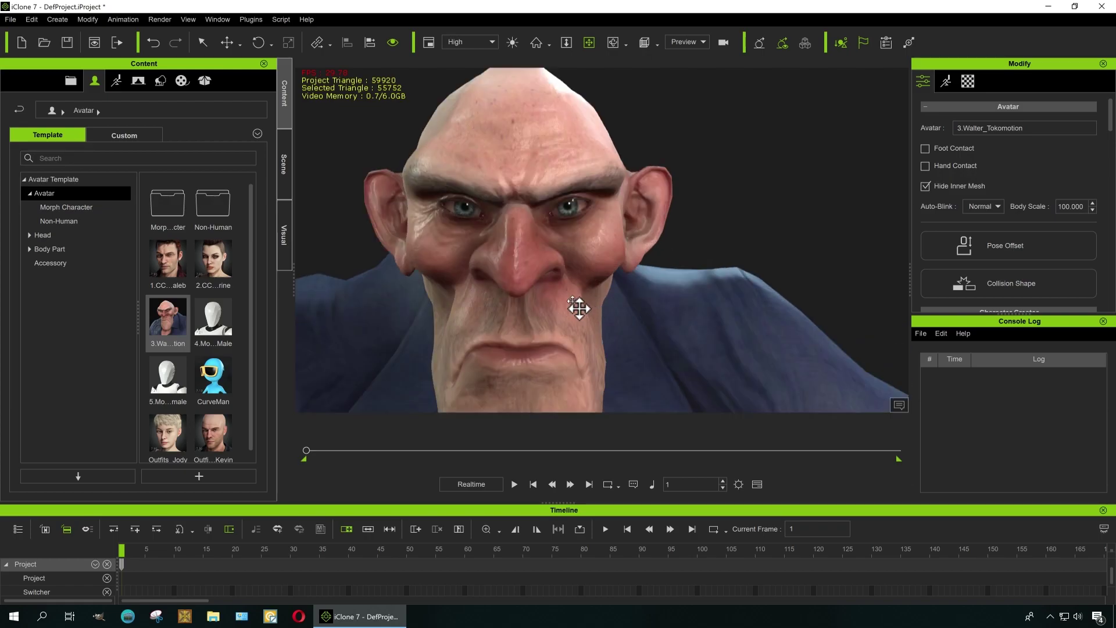
scroll(579, 308, "down", 5)
middle_click_drag(588, 305, 639, 283)
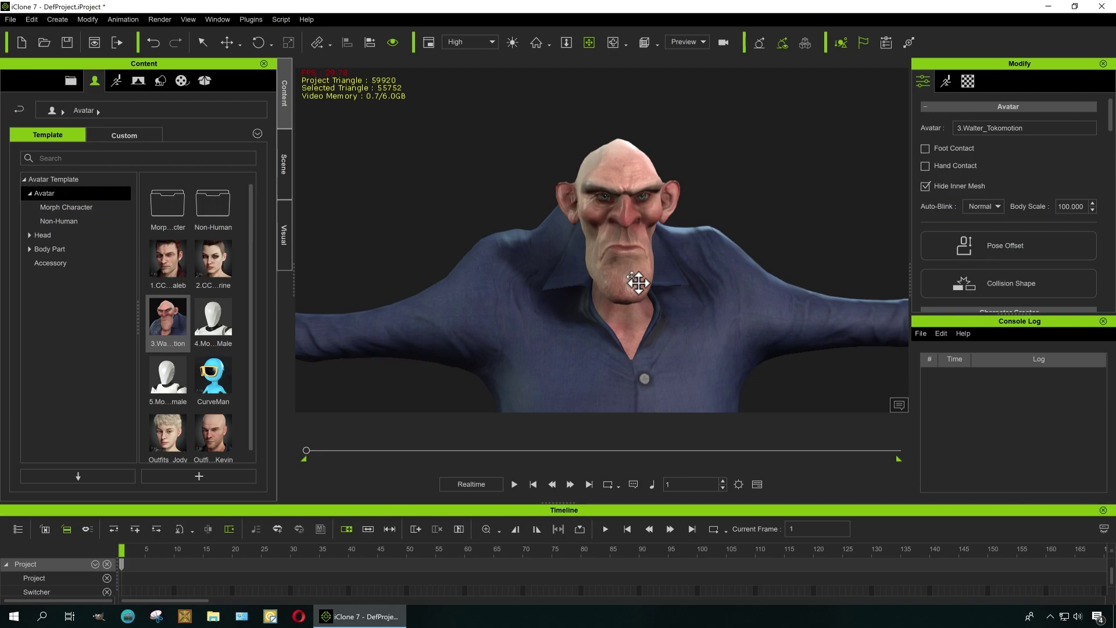
right_click_drag(639, 283, 664, 317)
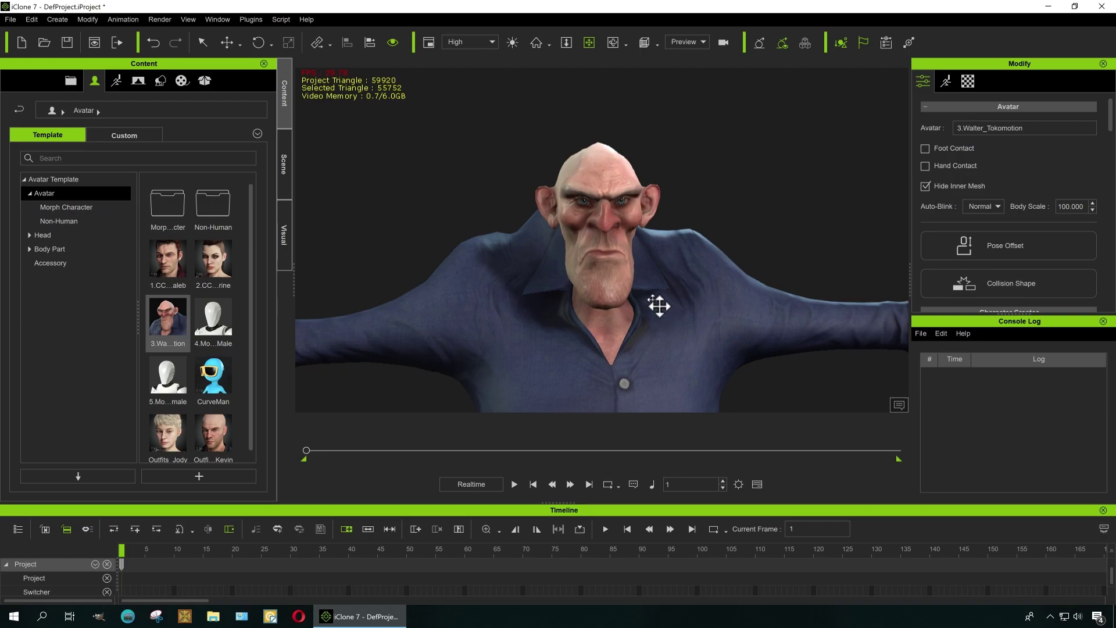
scroll(628, 254, "up", 4)
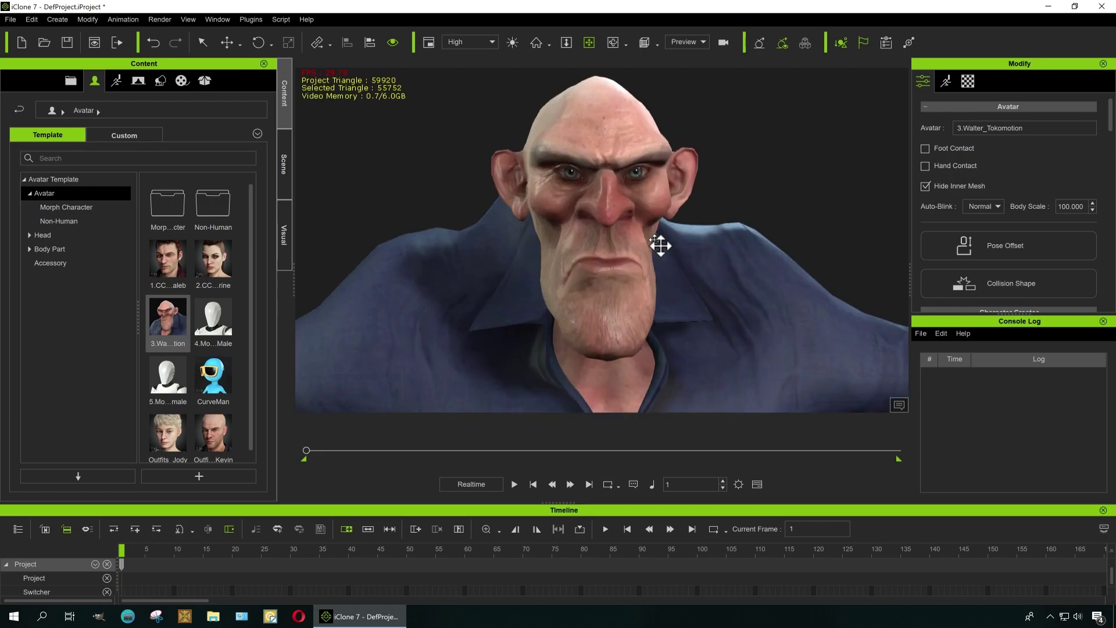
right_click_drag(660, 242, 669, 284)
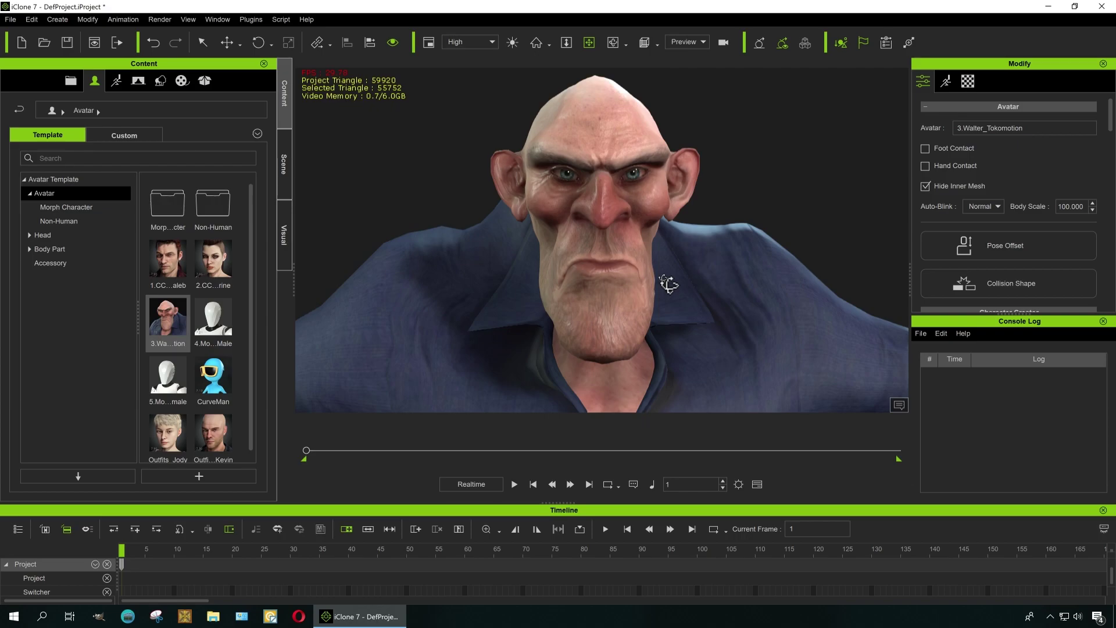
middle_click_drag(603, 287, 593, 268)
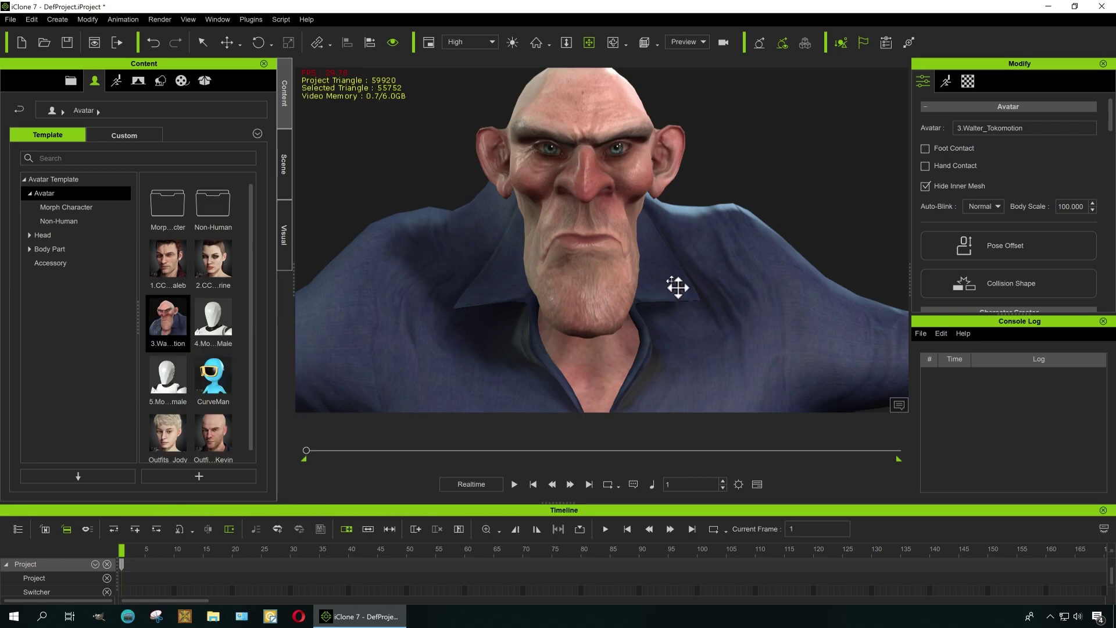
middle_click_drag(643, 264, 640, 295)
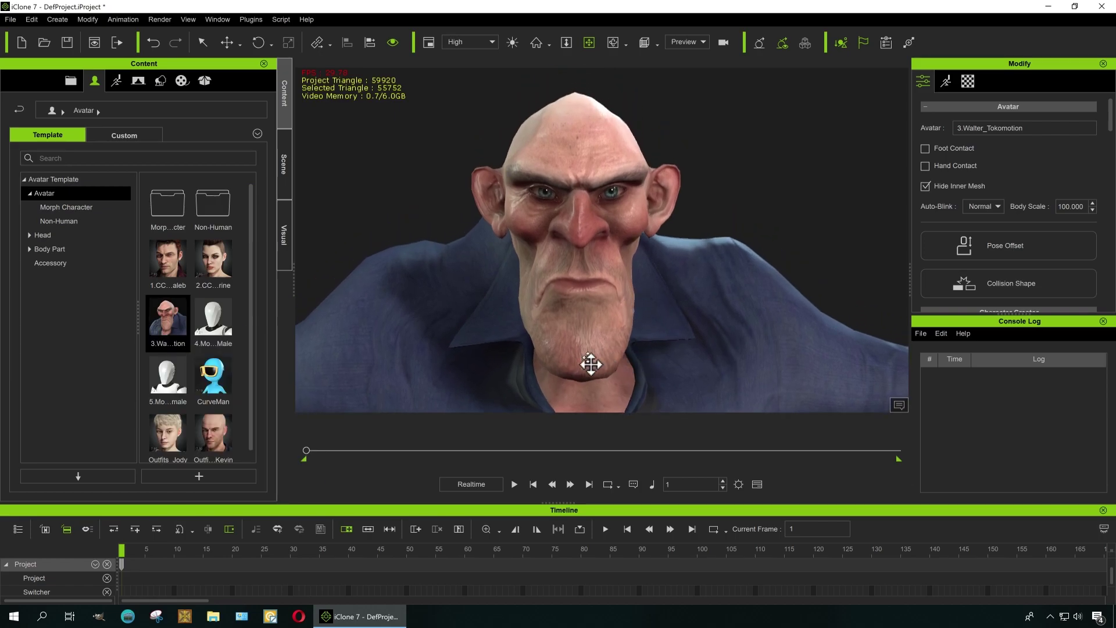
mouse_move(168, 322)
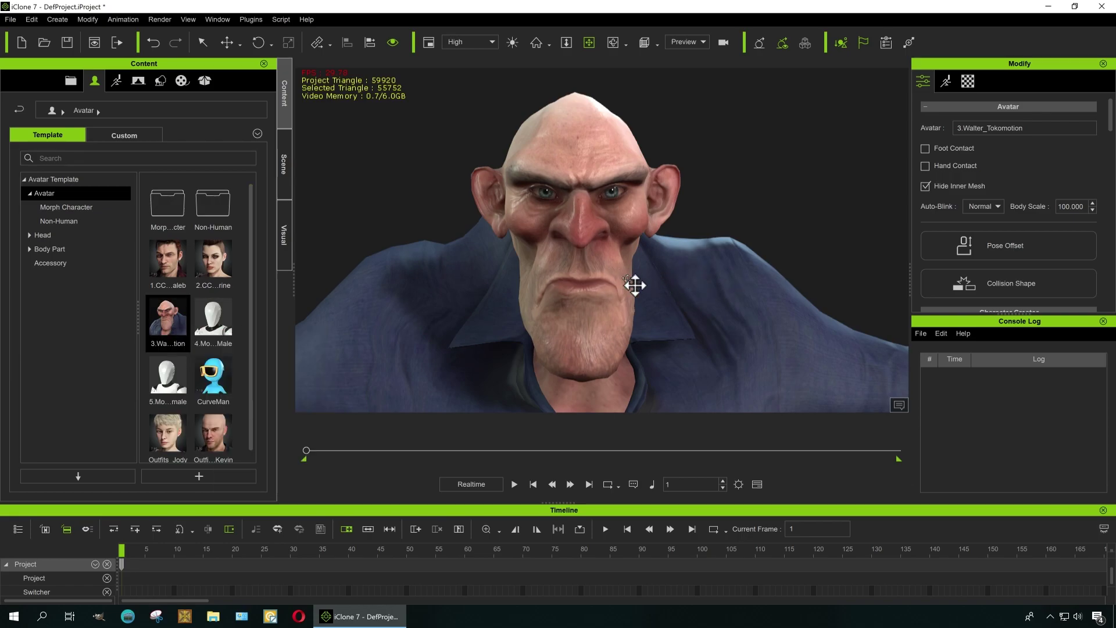
right_click_drag(635, 281, 602, 285)
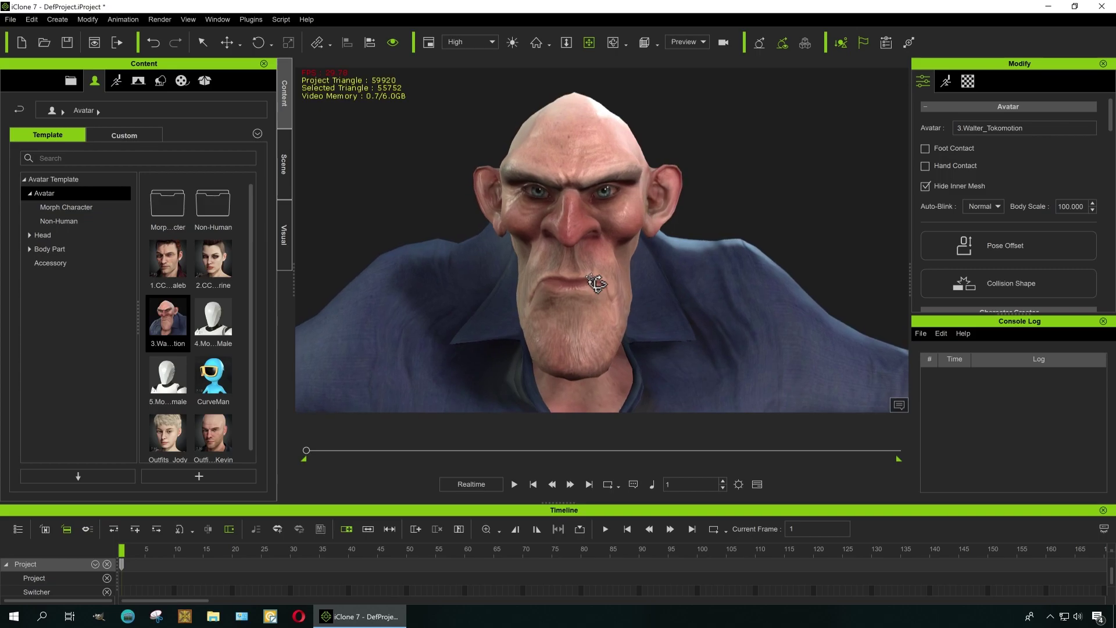
middle_click_drag(601, 285, 616, 321)
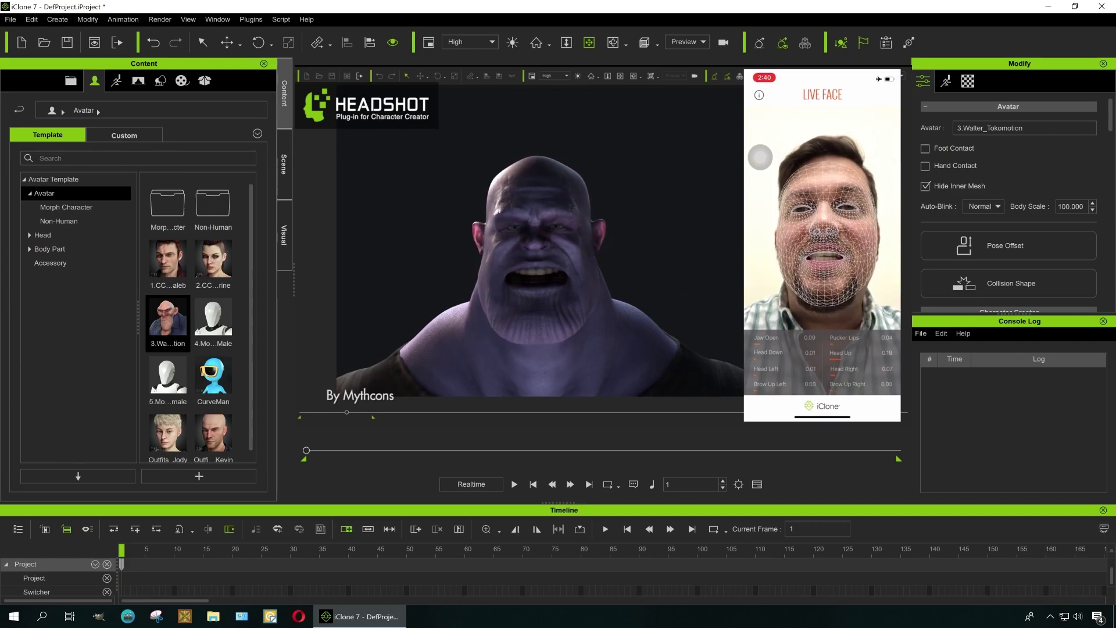
Open Motion LIVE and change the LIVE FACE connection address to 192.168.2.172.
left_click(245, 18)
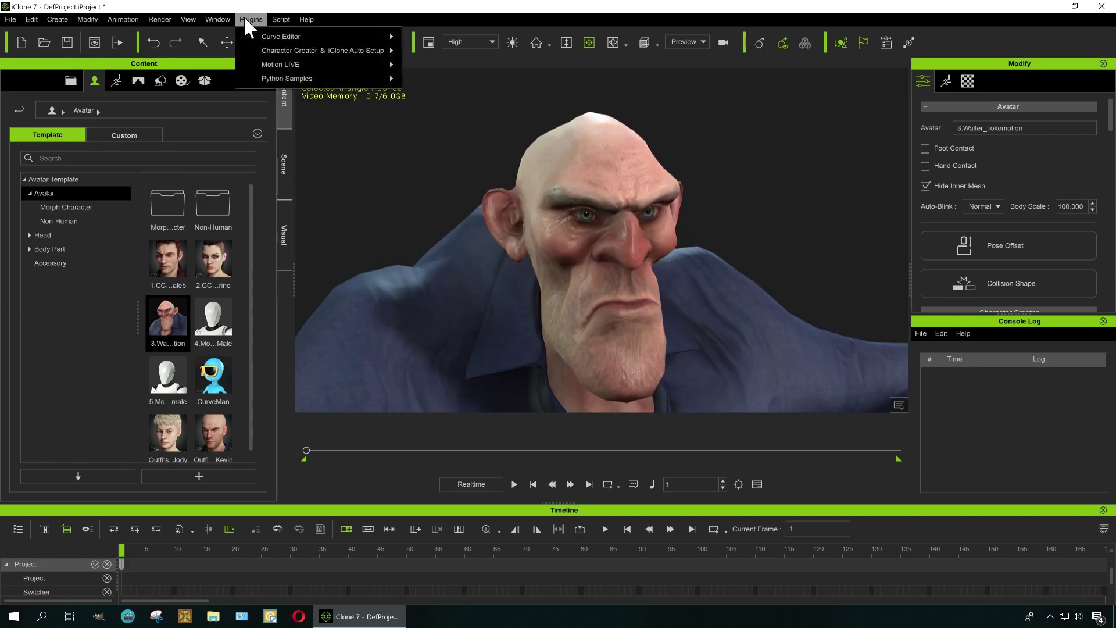
mouse_move(292, 60)
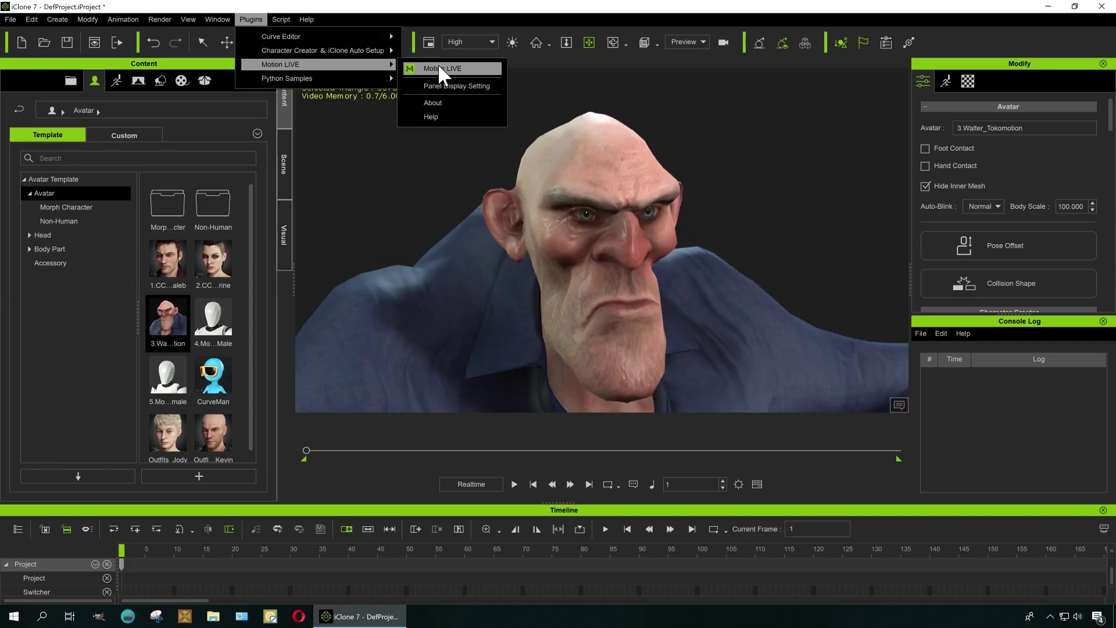
left_click(454, 68)
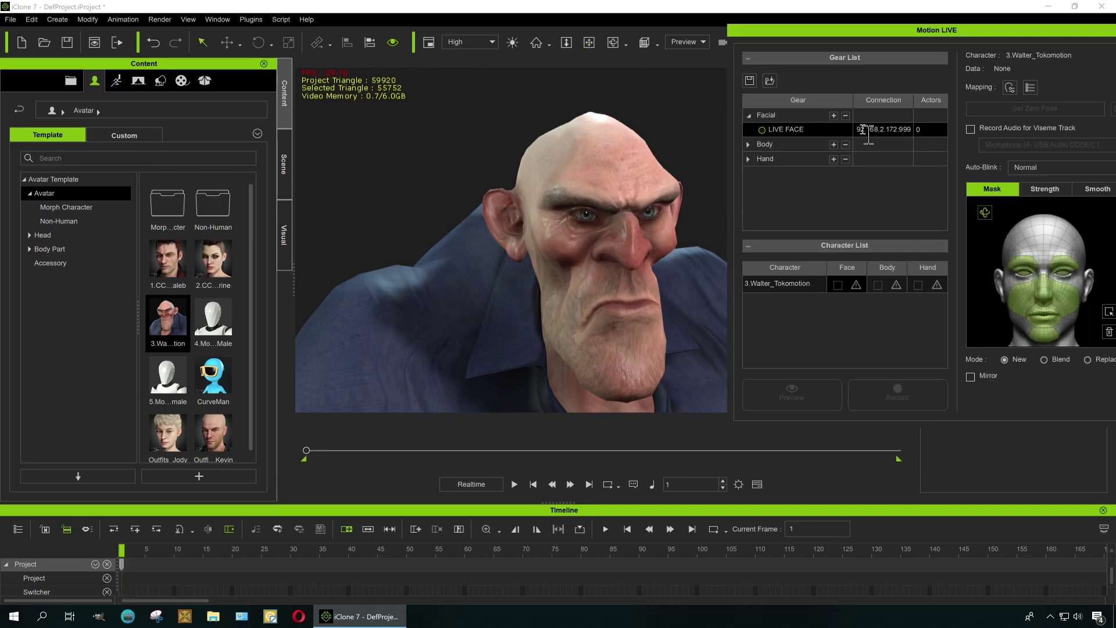
left_click_drag(859, 130, 952, 137)
type("1")
key("BackSpace")
type("192.168.2.172")
Connect LIVE FACE, assign it to Walter_Tokomotion's Face column, and arm Preview.
left_click(762, 130)
left_click(859, 284)
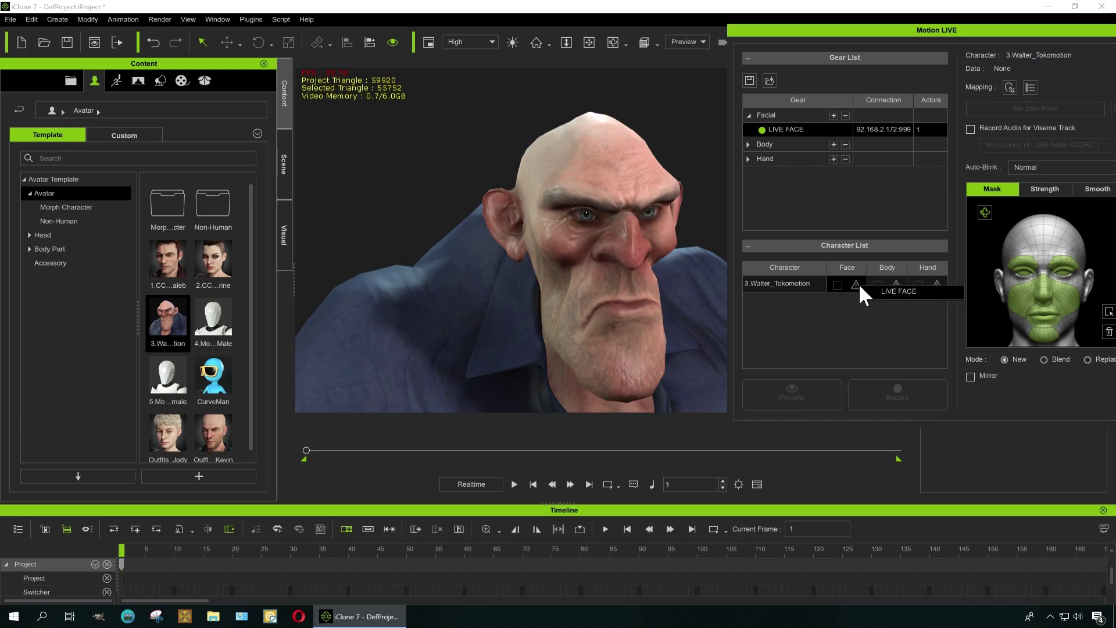
left_click(880, 292)
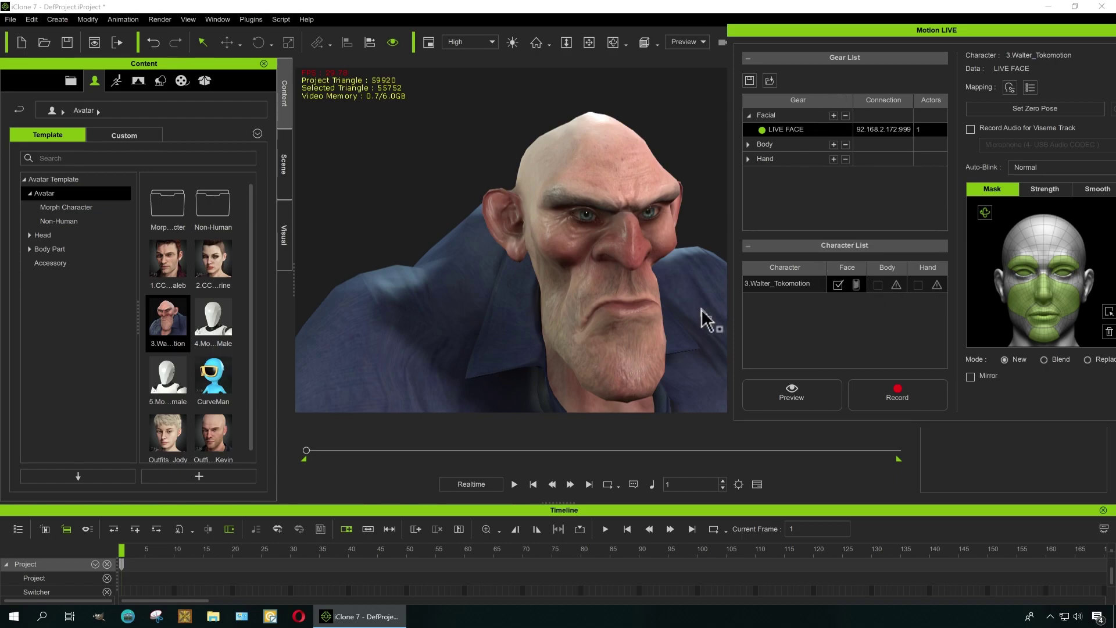
left_click(797, 395)
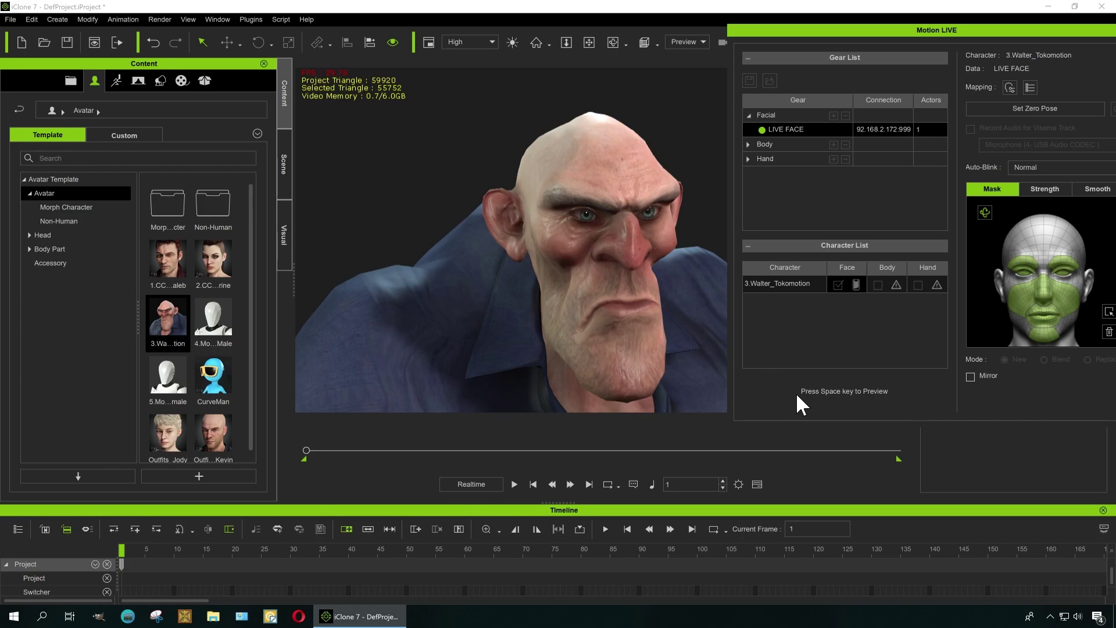
Run the live face preview on Walter, then stop it with Space.
key("space")
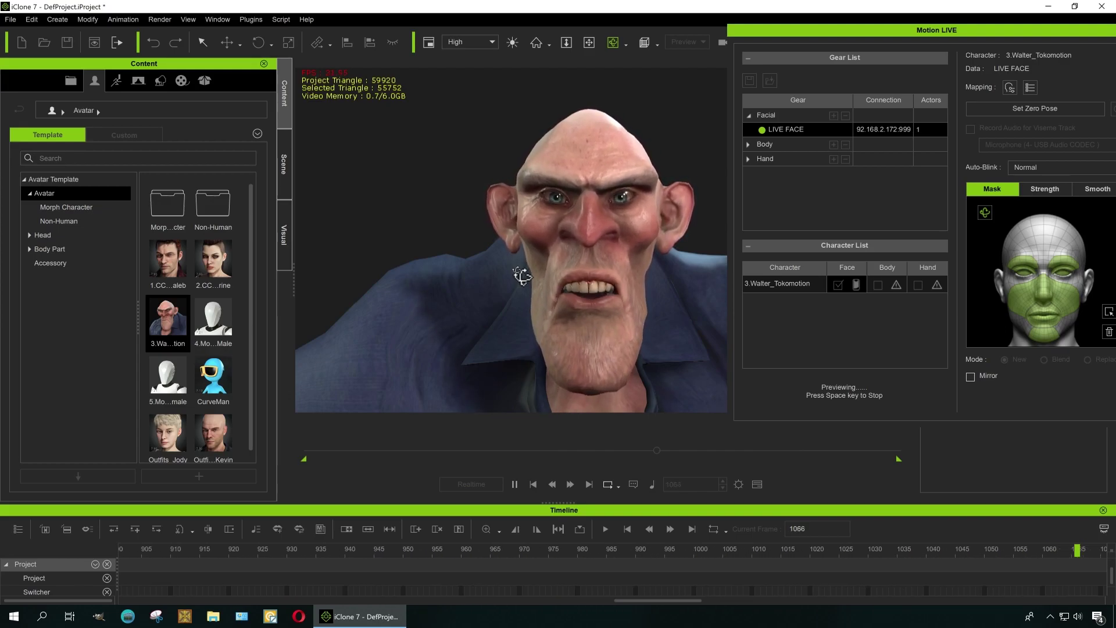
key("space")
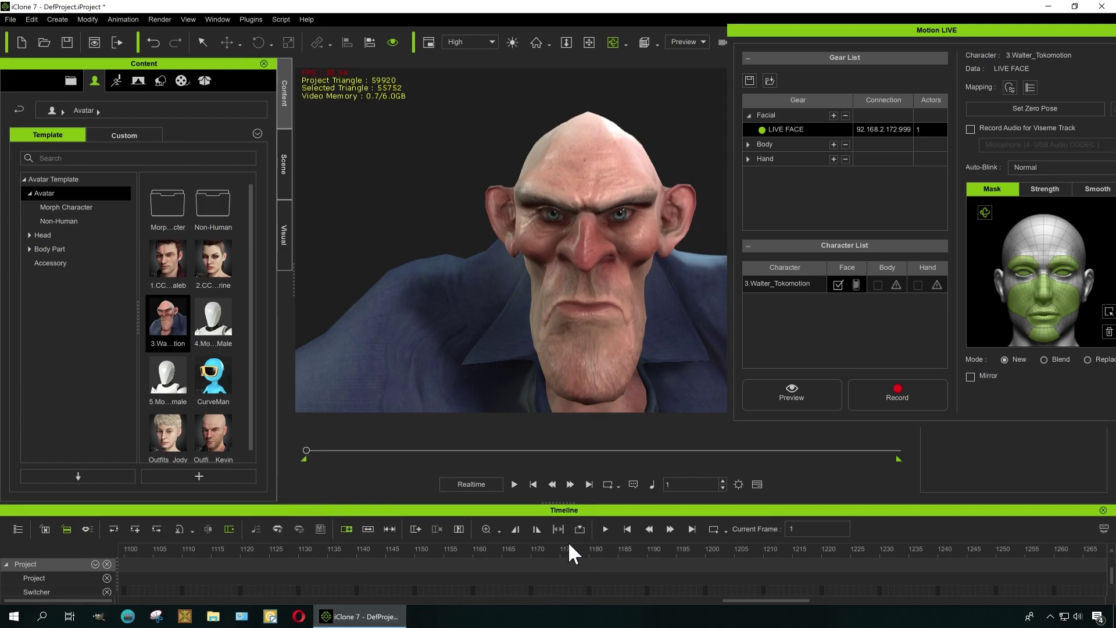
Record a live face capture take on Walter, starting and stopping it with Space.
left_click(898, 399)
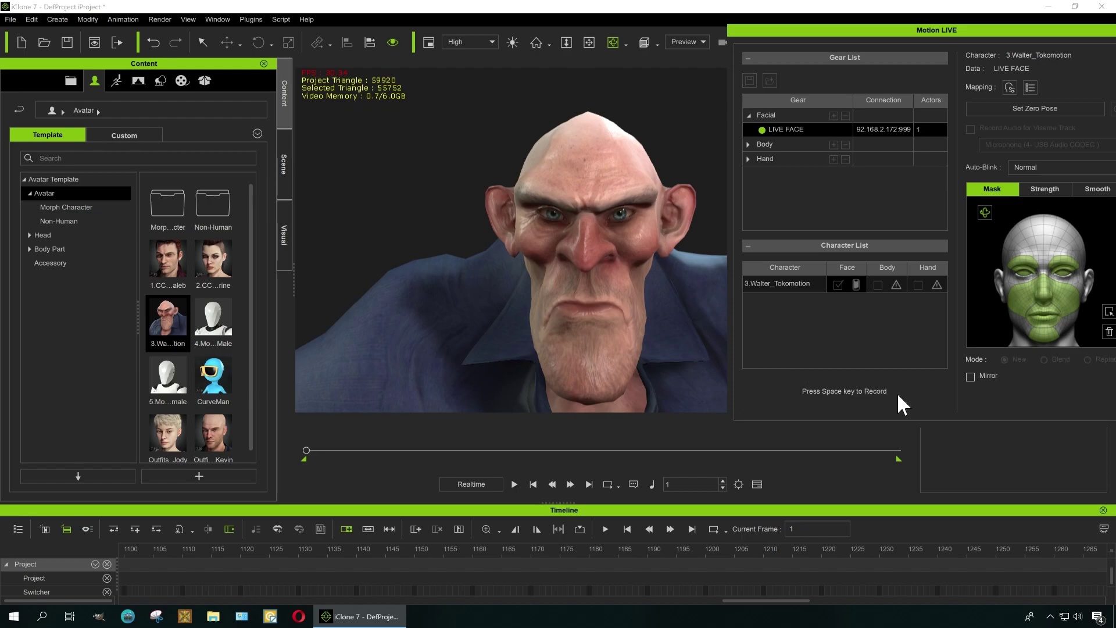
key("space")
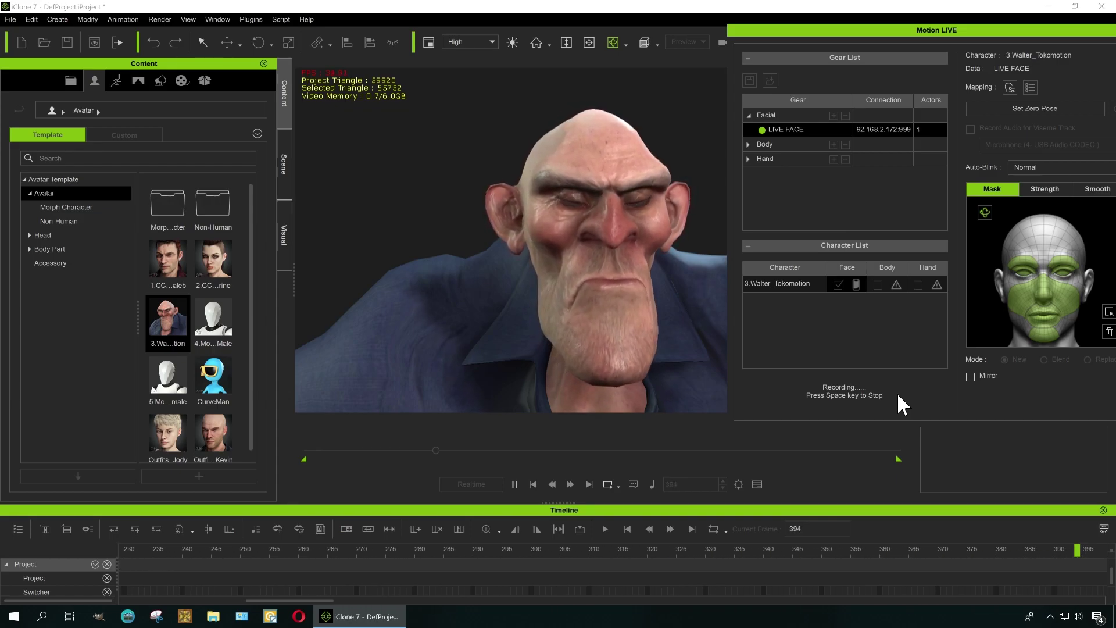
key("space")
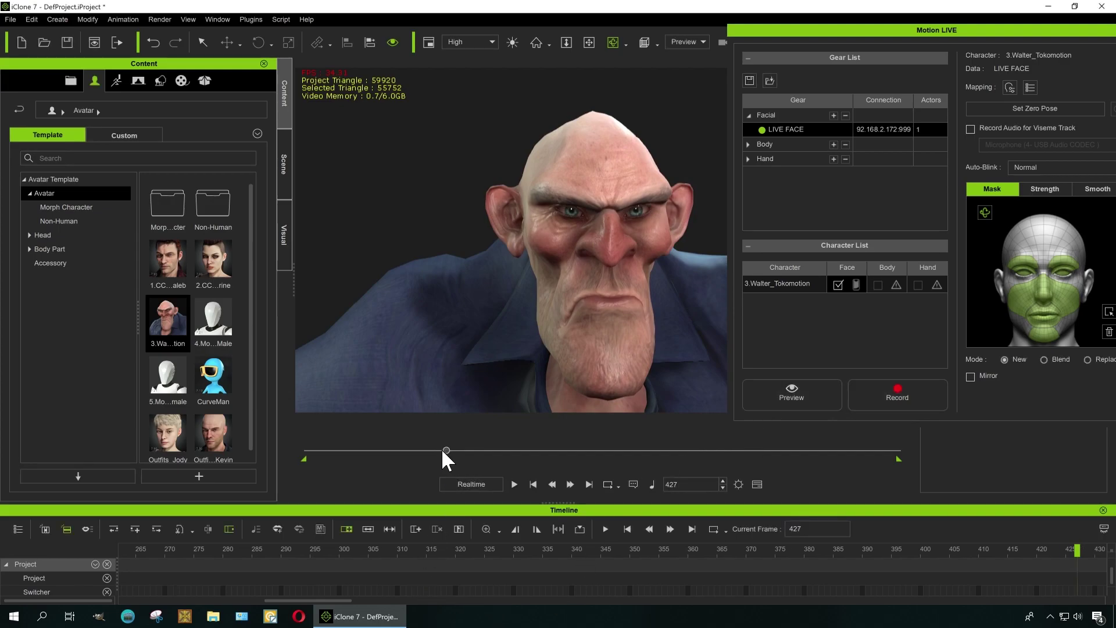
Rewind to frame 1, play the take back, then pause and return to the start.
left_click_drag(441, 449, 291, 457)
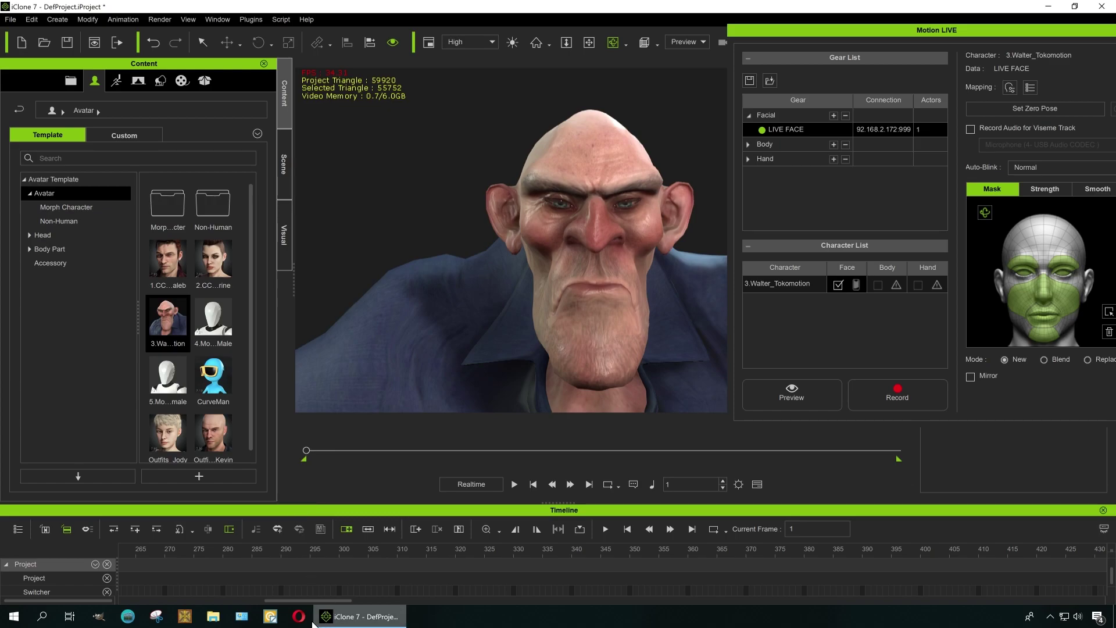
left_click_drag(308, 600, 129, 594)
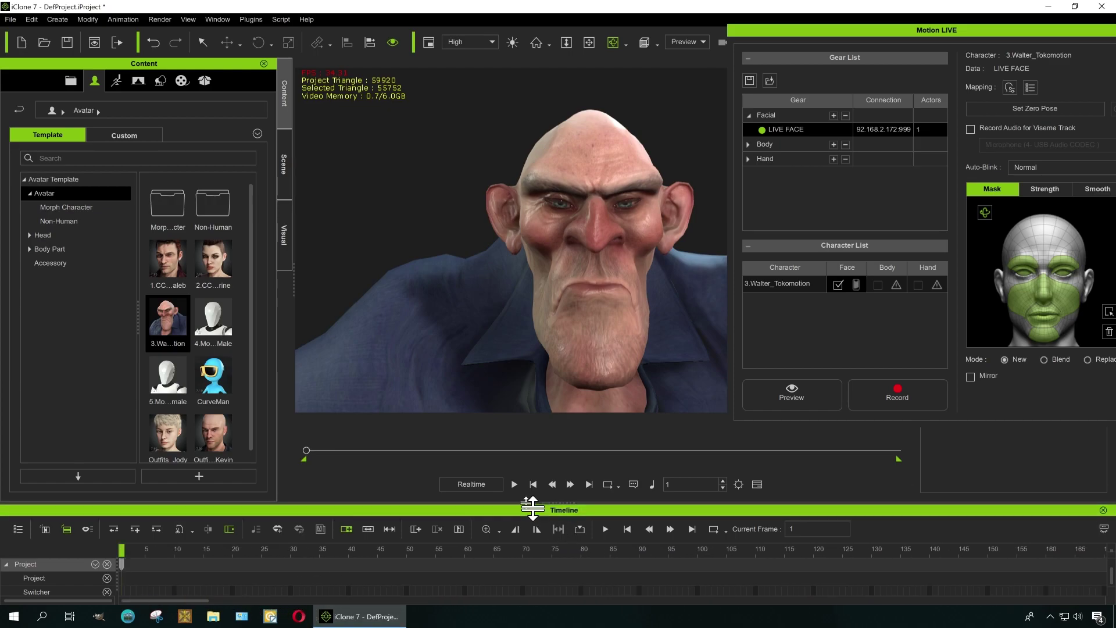
left_click(515, 484)
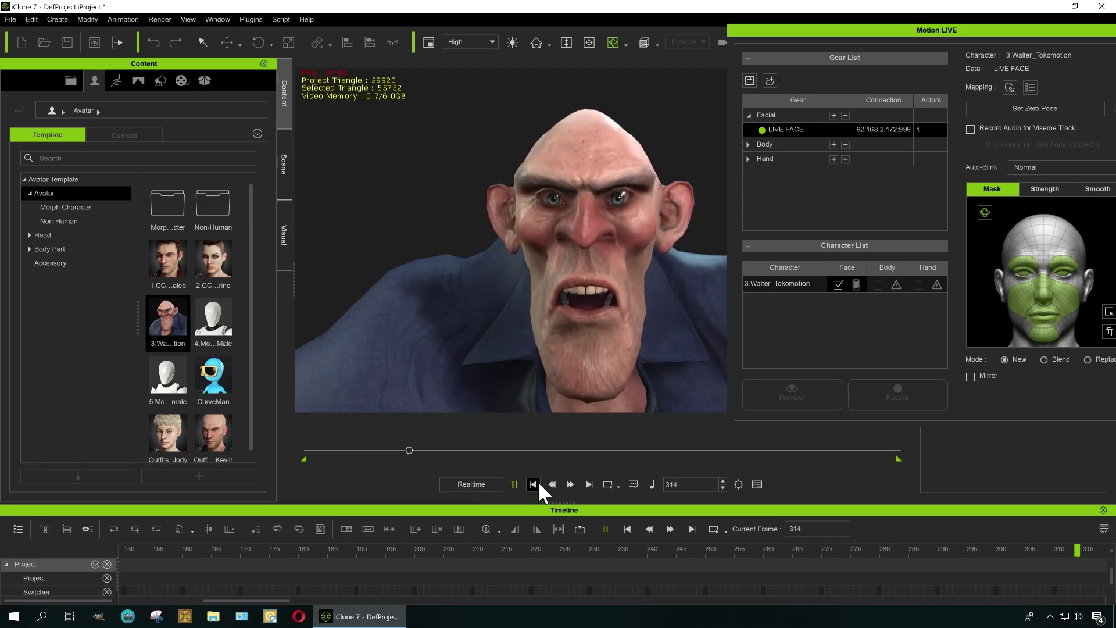
left_click(515, 484)
left_click_drag(426, 450, 254, 456)
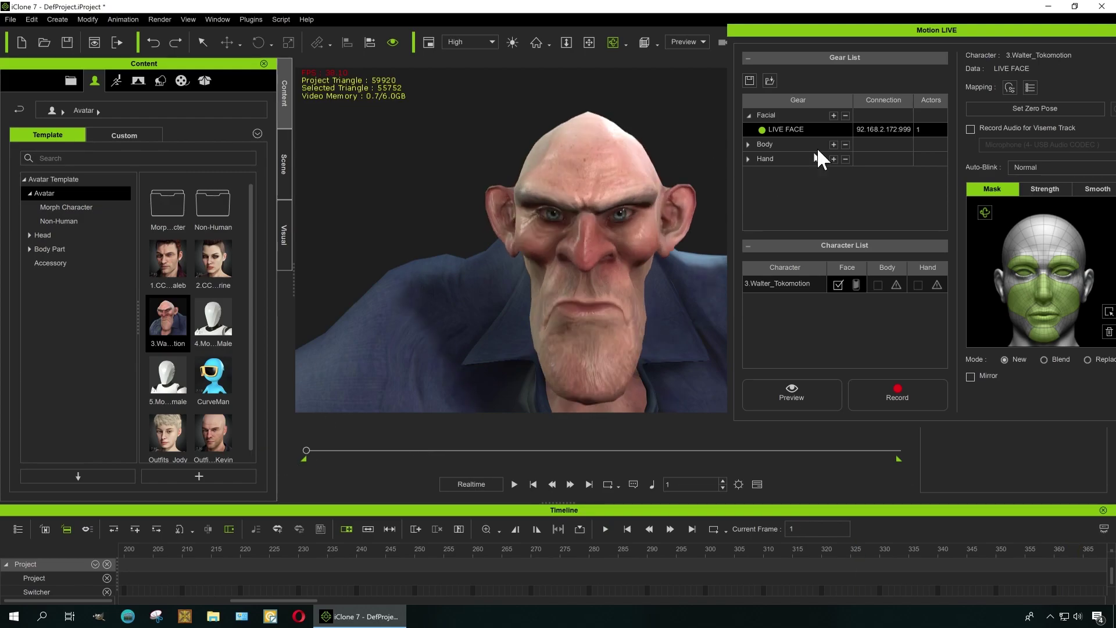
Enable Record Audio for Viseme Track, redock Motion LIVE, and start a new capture take.
left_click_drag(907, 32, 656, 50)
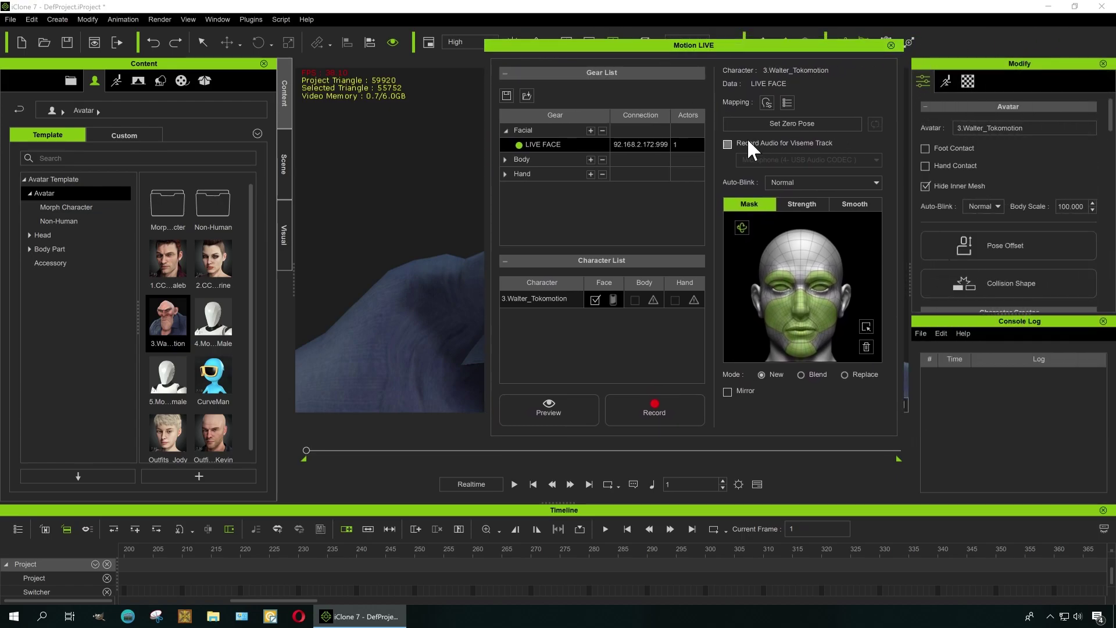
left_click(727, 144)
left_click_drag(636, 44, 864, 39)
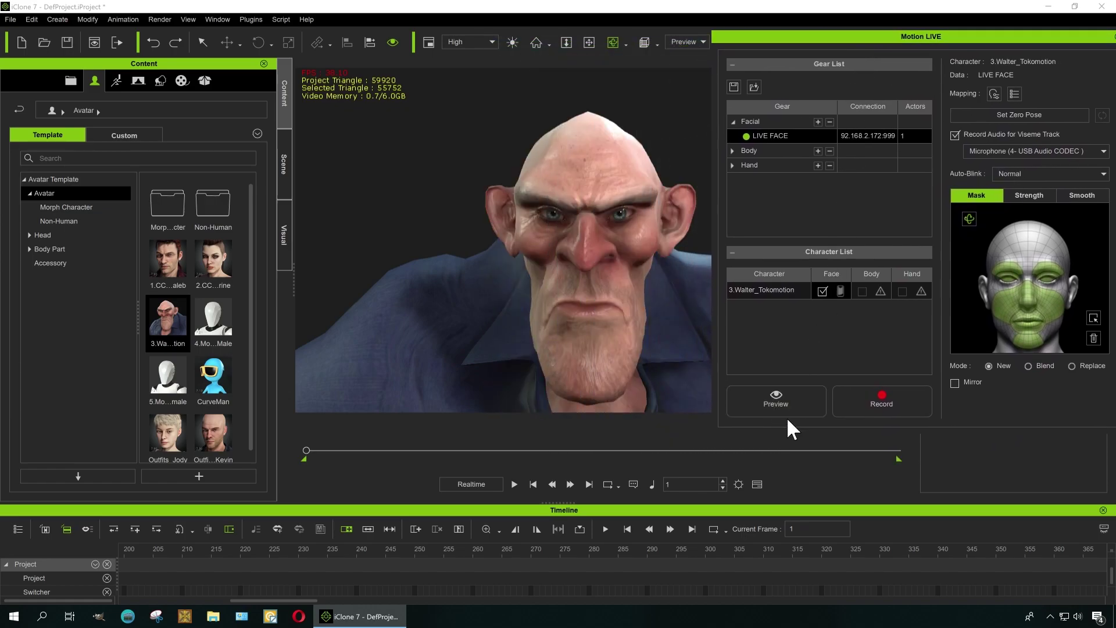
left_click(874, 406)
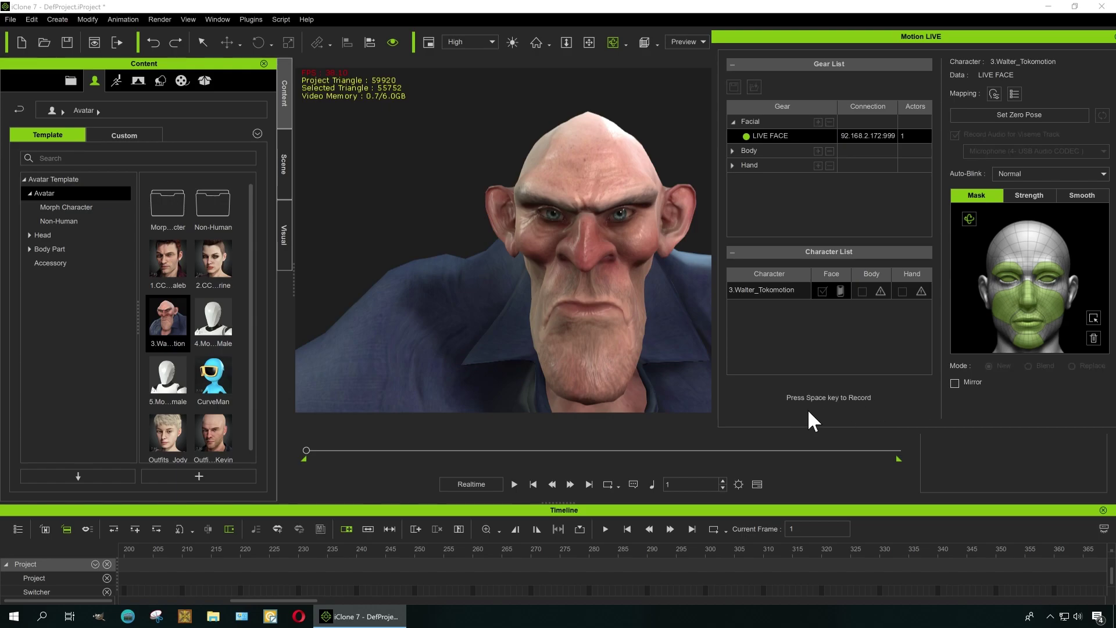
key("space")
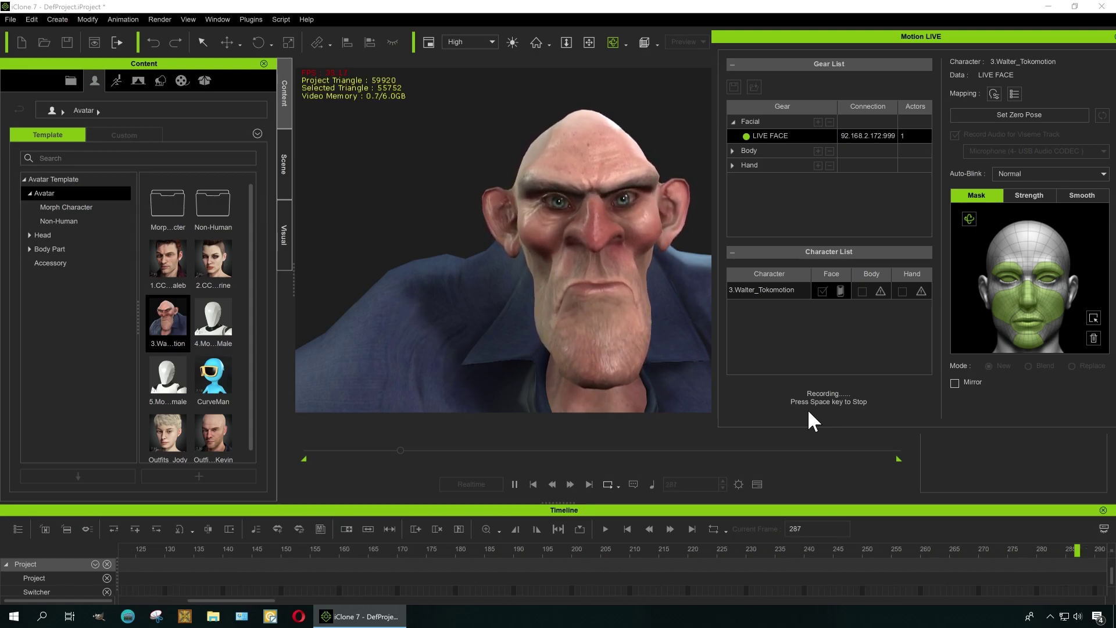
Stop the take, rewind, and play it back twice, ending paused at frame 376.
key("space")
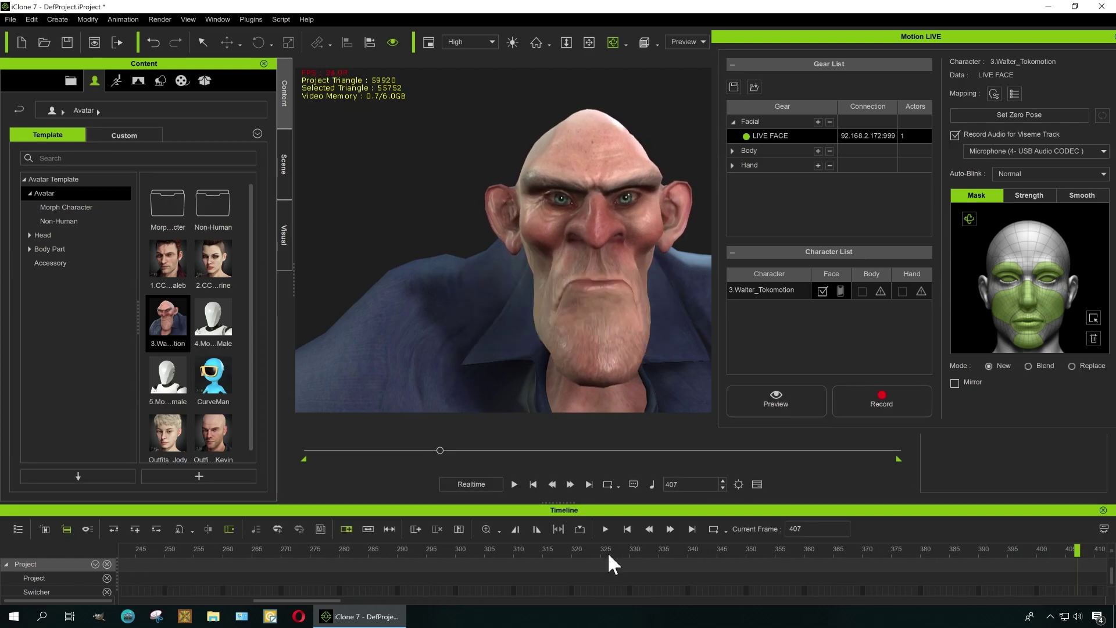
left_click_drag(439, 450, 273, 457)
left_click(516, 483)
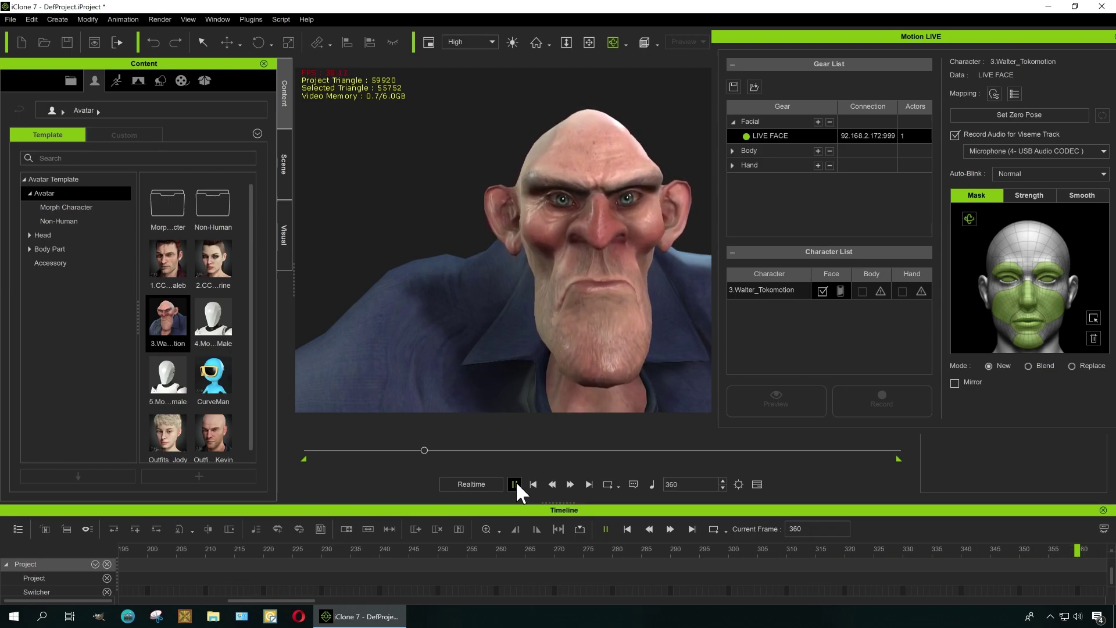
left_click(516, 483)
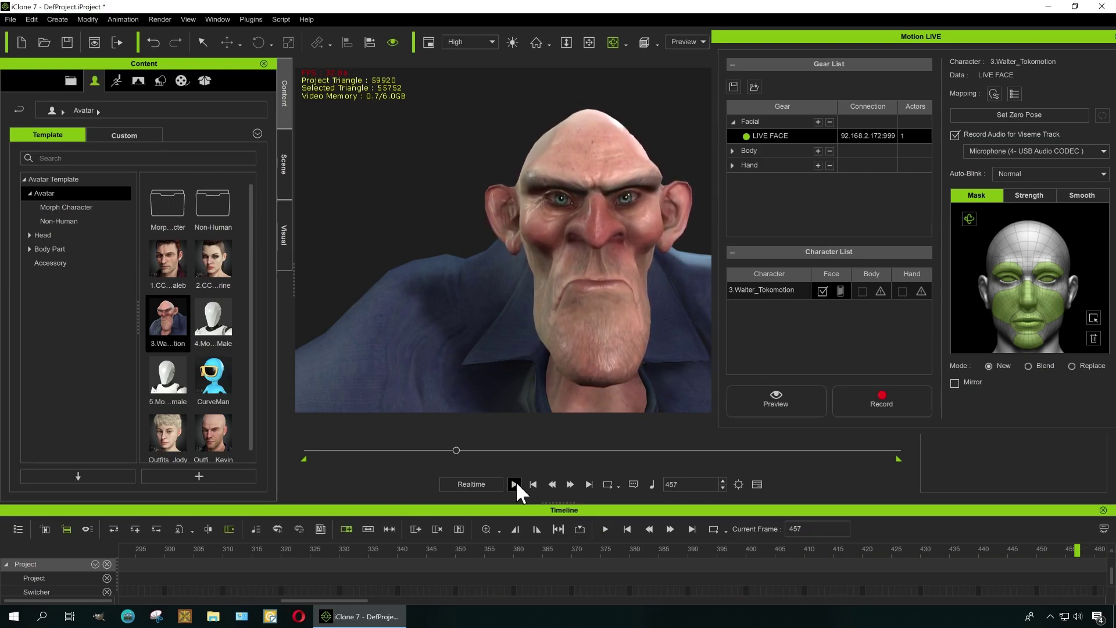
left_click_drag(457, 449, 332, 452)
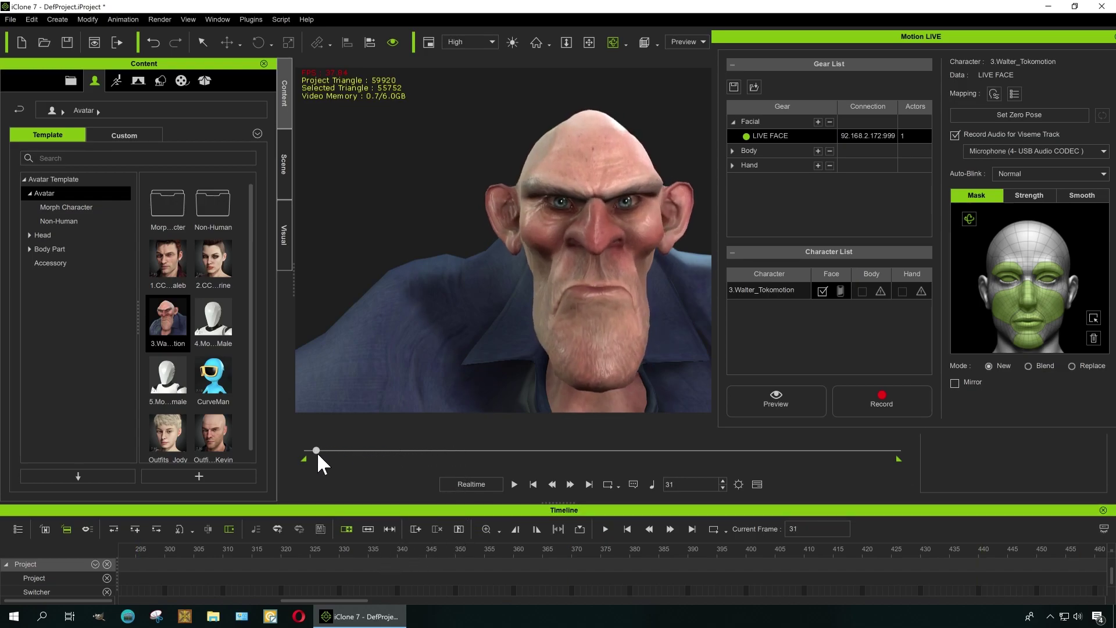
left_click(514, 484)
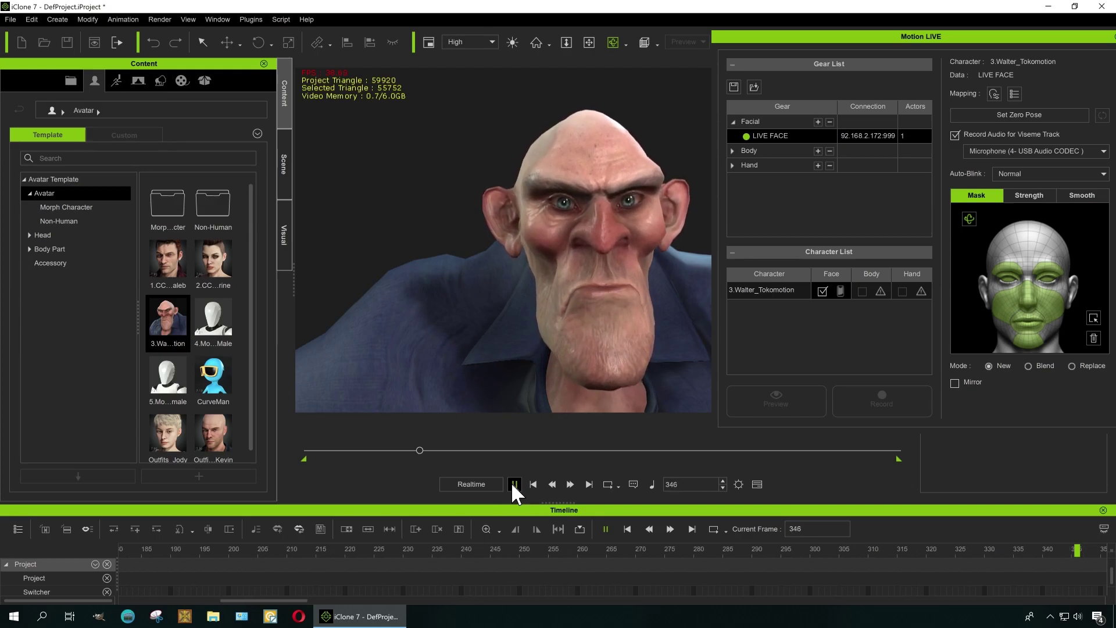
left_click(511, 483)
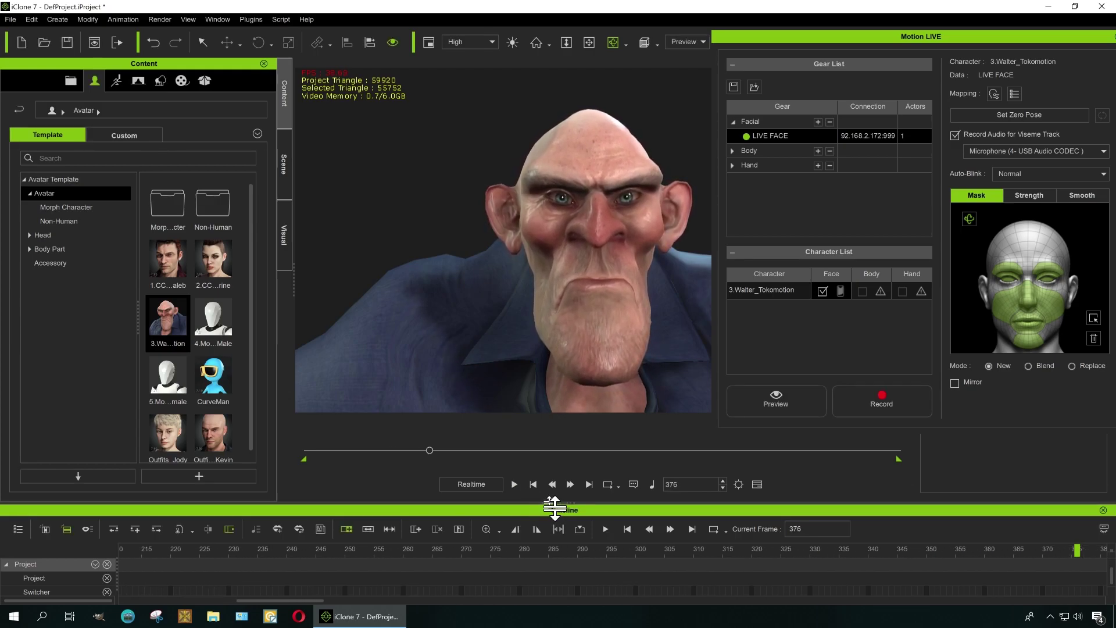
Enlarge the timeline, show 3.Walter_Tokomotion's track, and add its Viseme row.
left_click_drag(556, 509, 560, 465)
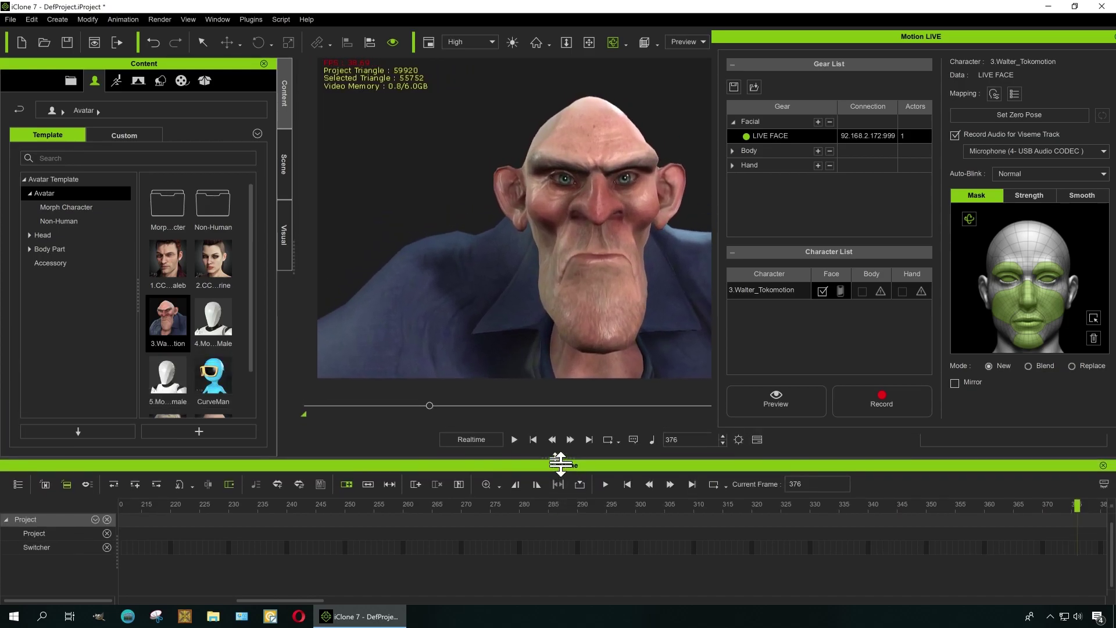
left_click(18, 484)
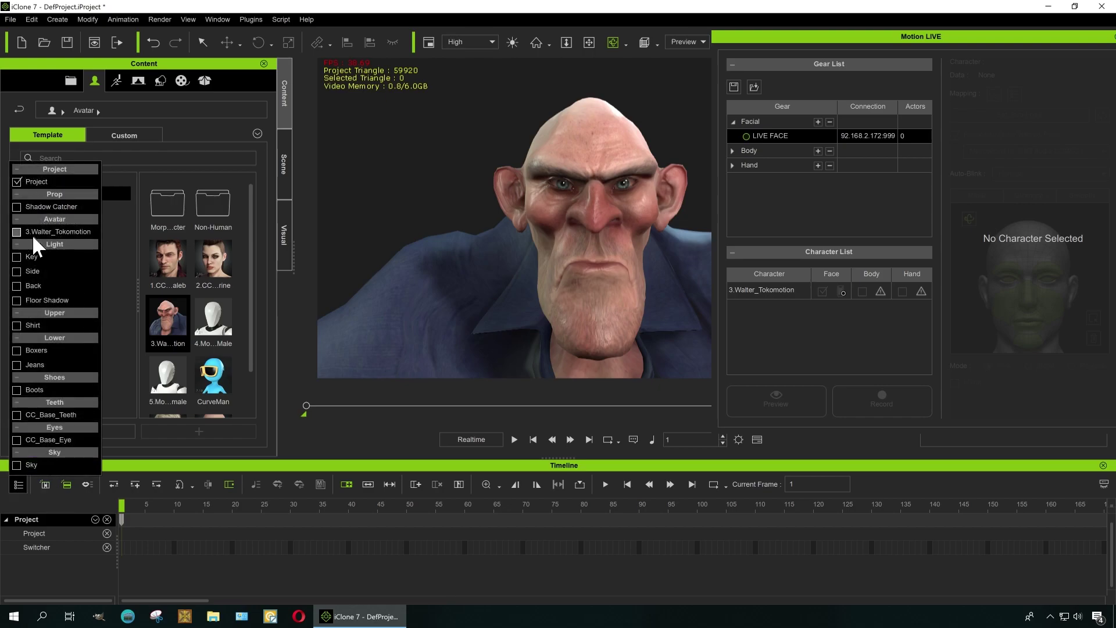
left_click(17, 231)
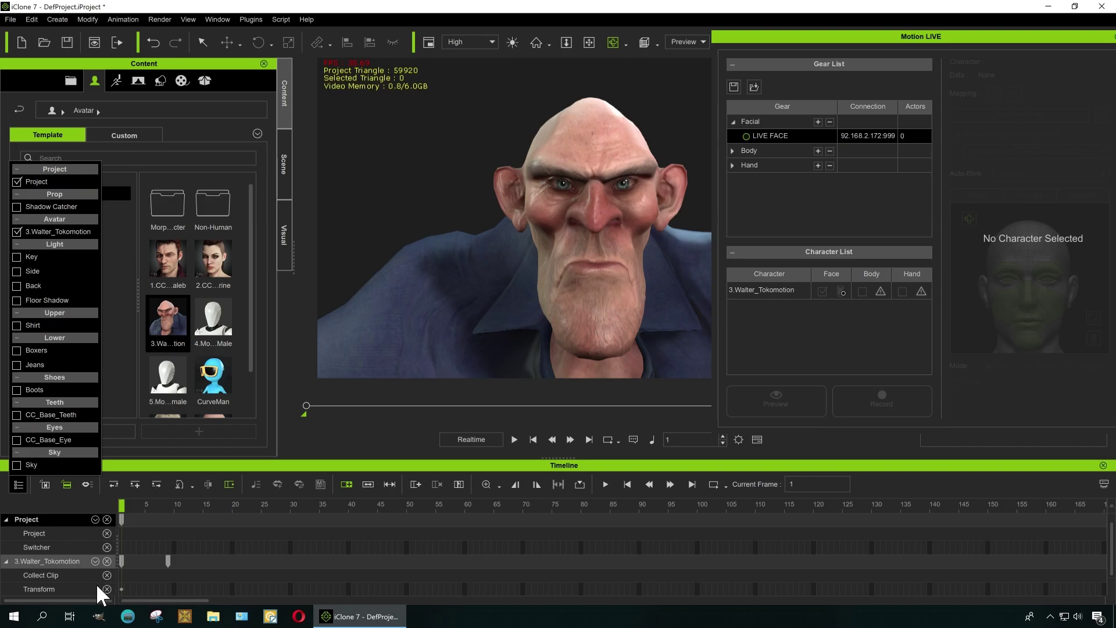
left_click(93, 562)
left_click(94, 561)
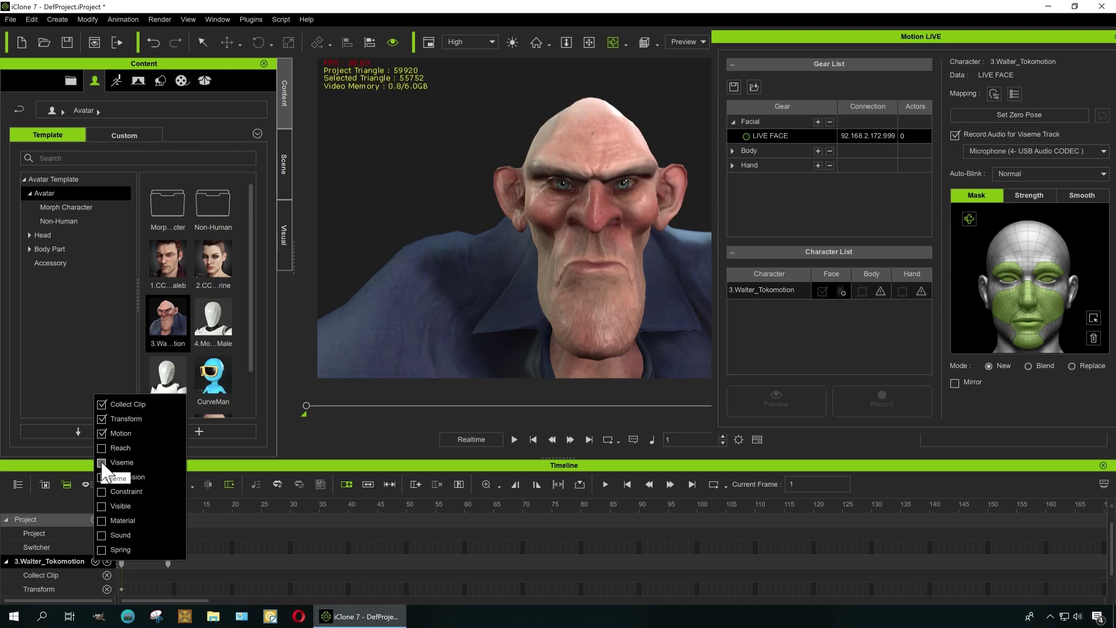
left_click(239, 525)
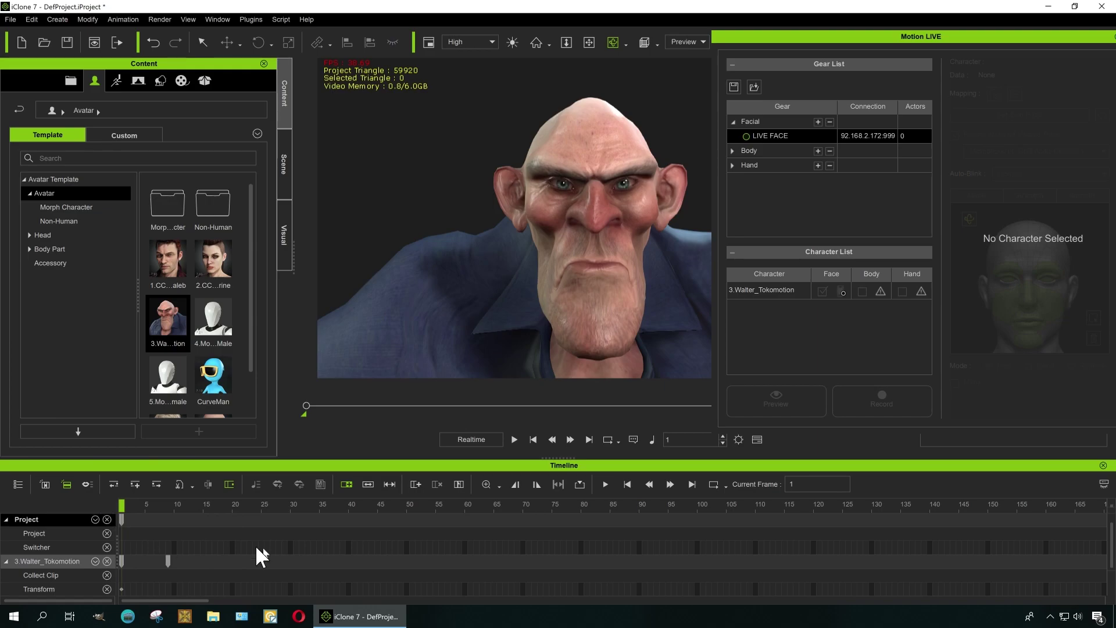
left_click_drag(1111, 543, 1113, 585)
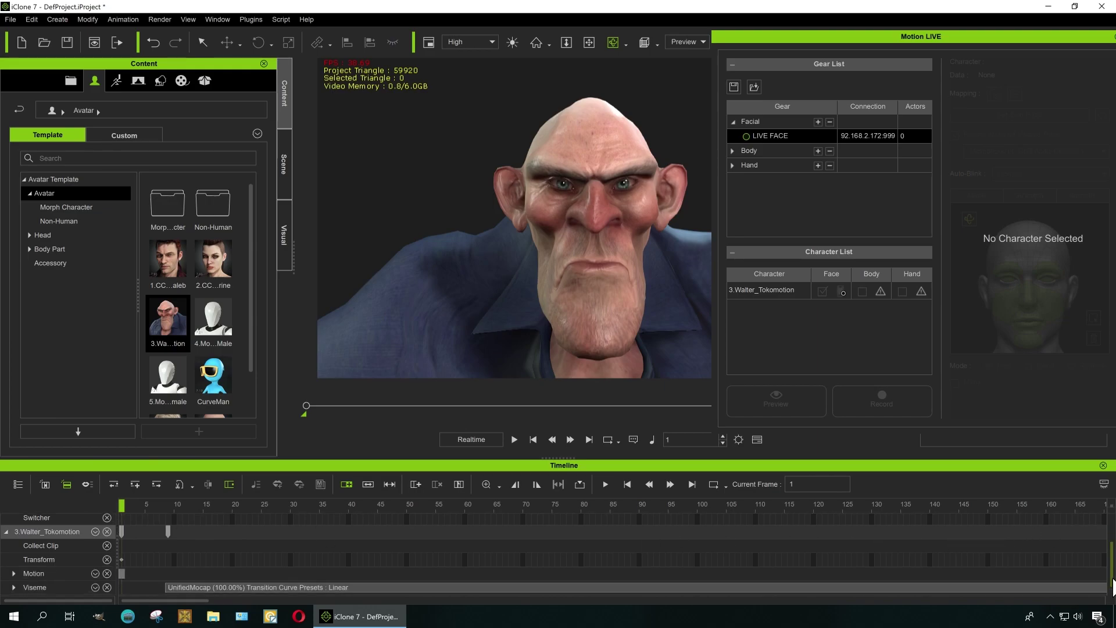
left_click(264, 585)
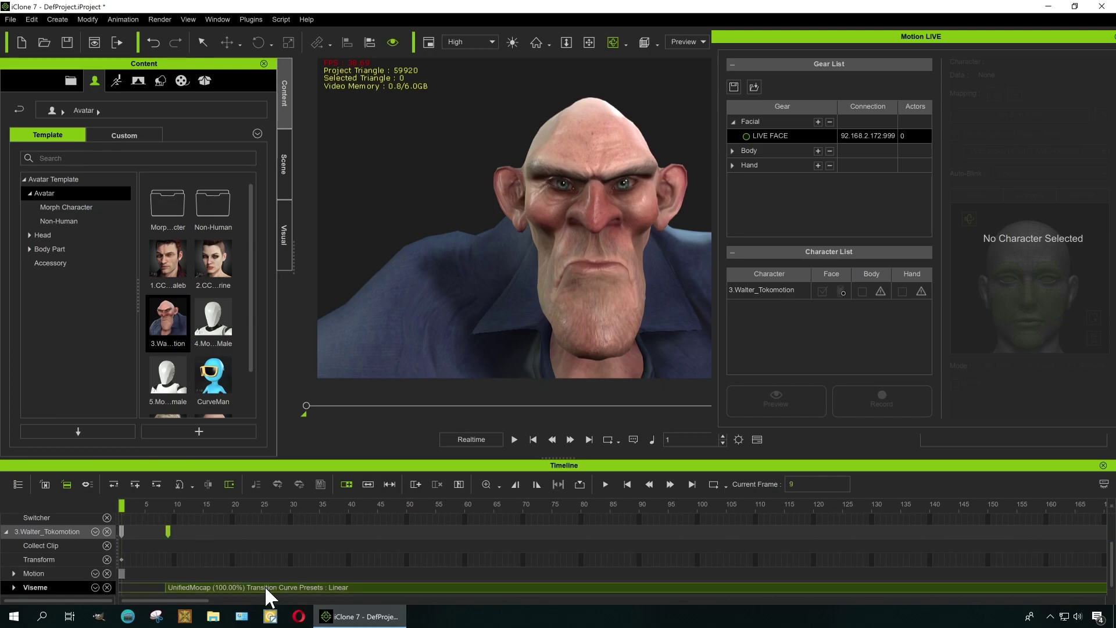
left_click(96, 587)
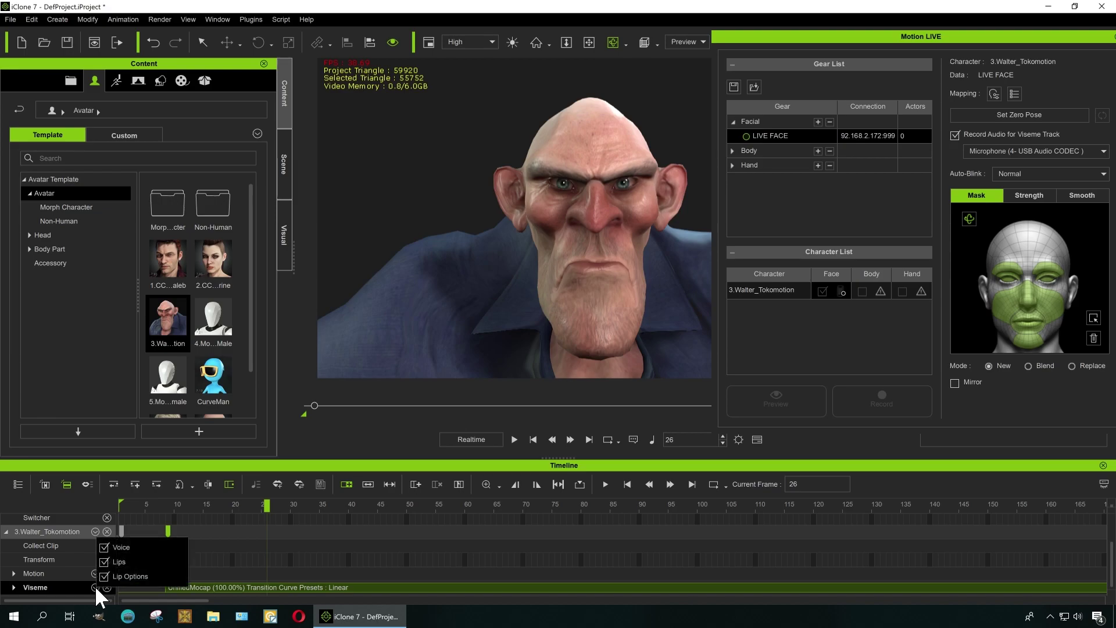
left_click(110, 578)
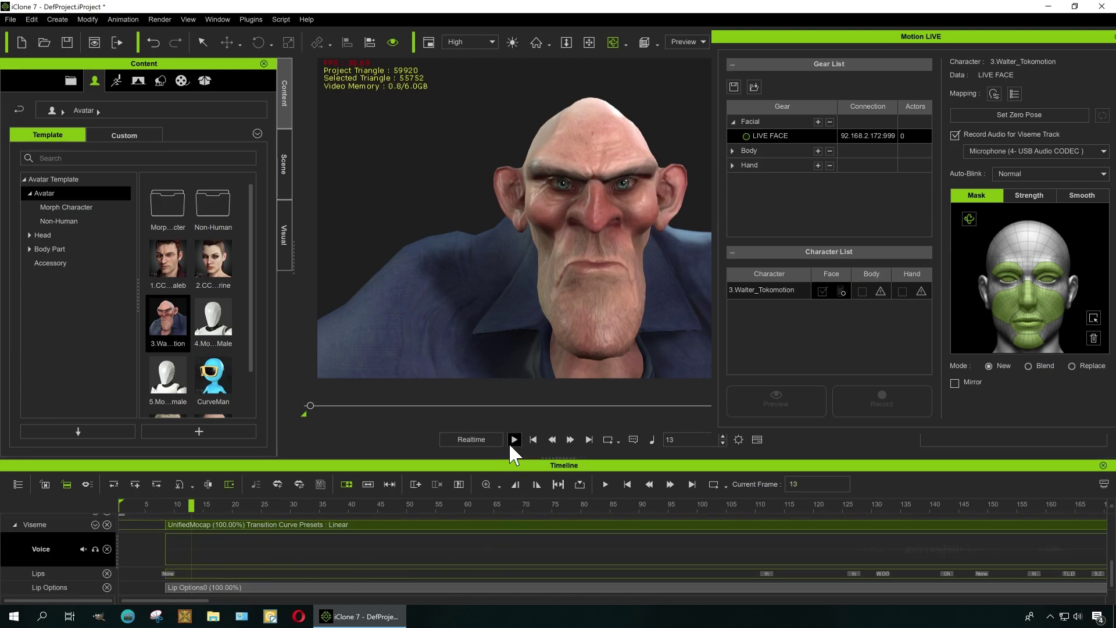
left_click(249, 585)
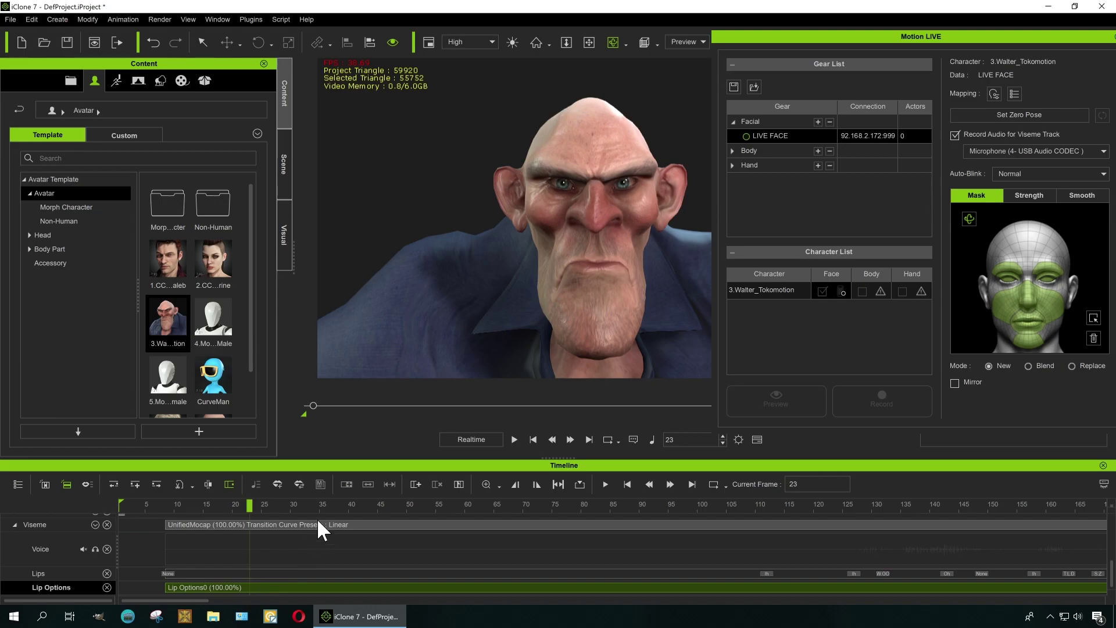
left_click(766, 573)
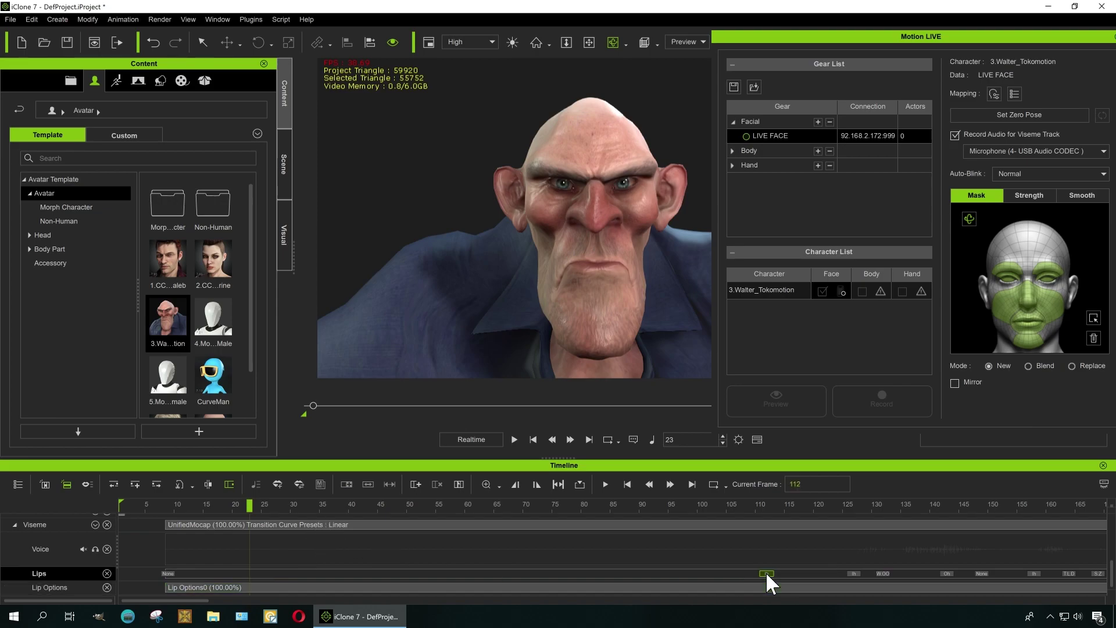
left_click(856, 573)
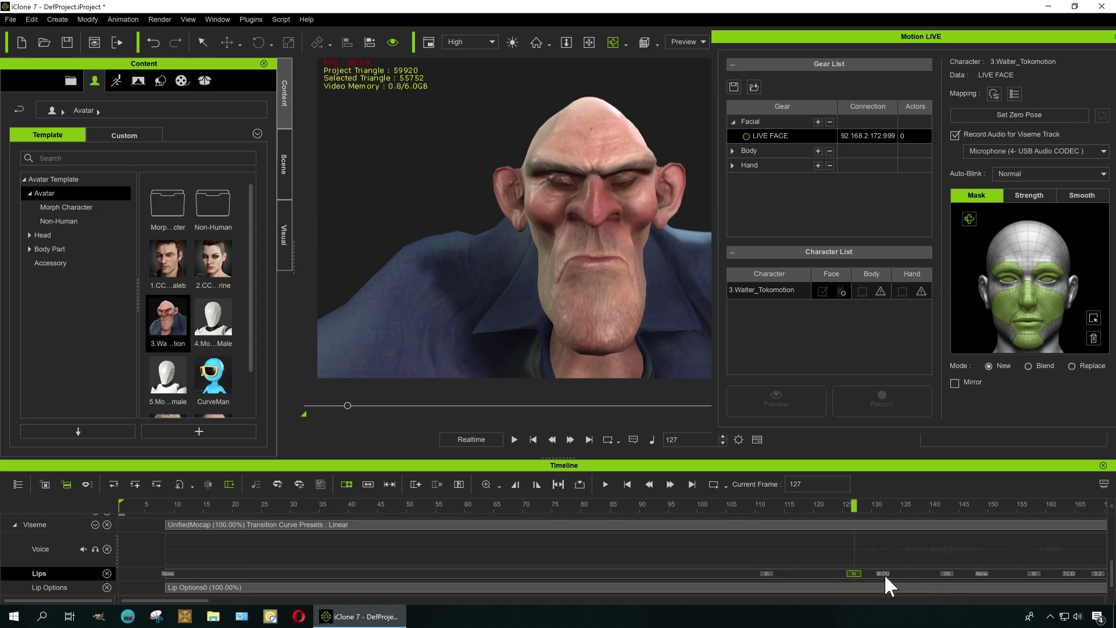
double_click(885, 573)
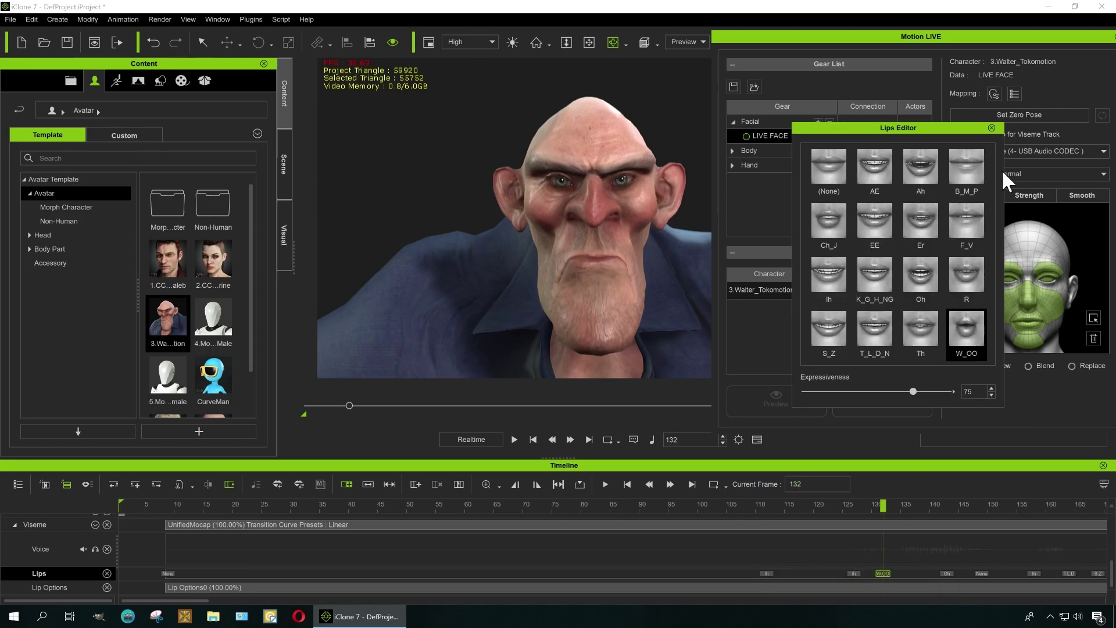
left_click(992, 127)
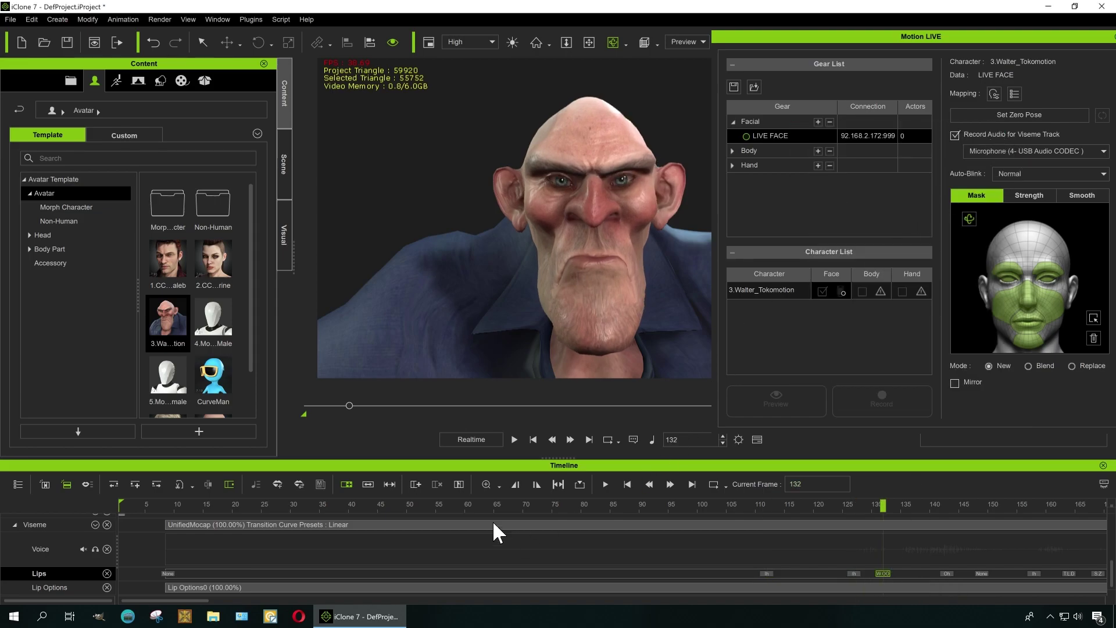
left_click_drag(349, 406, 297, 406)
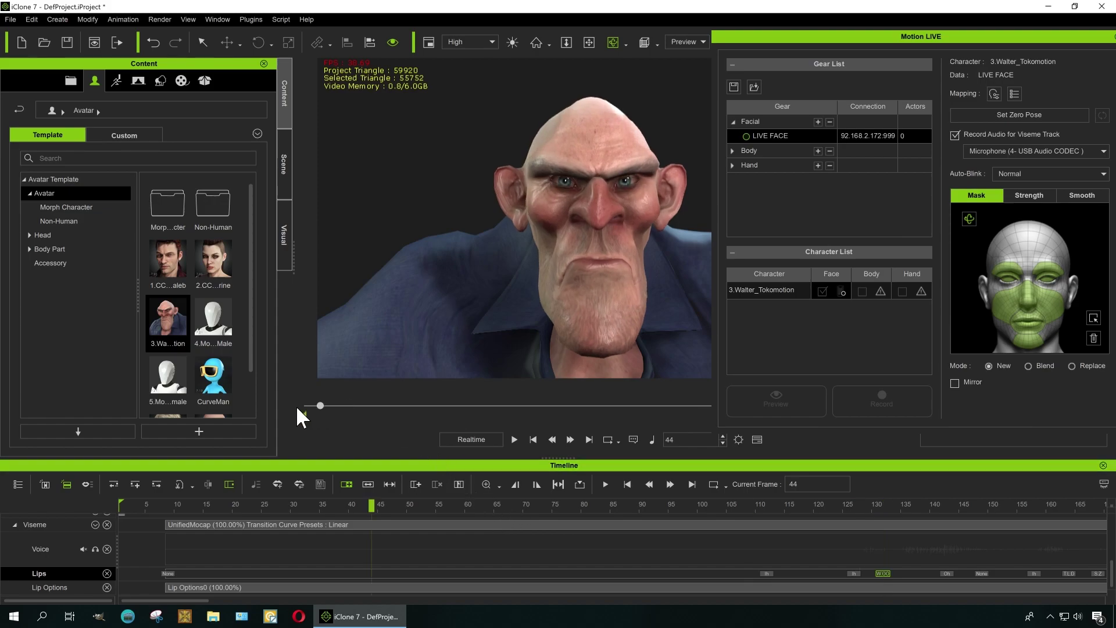
Play back the face-and-voice take, stop it, and select the recorded Voice track.
left_click(514, 440)
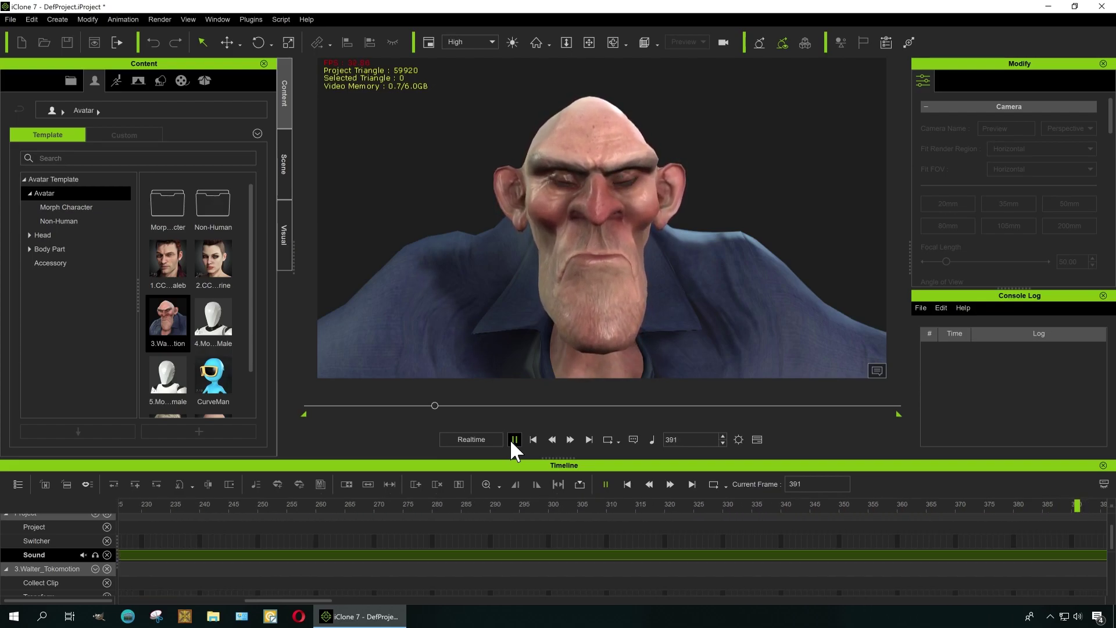
left_click(512, 440)
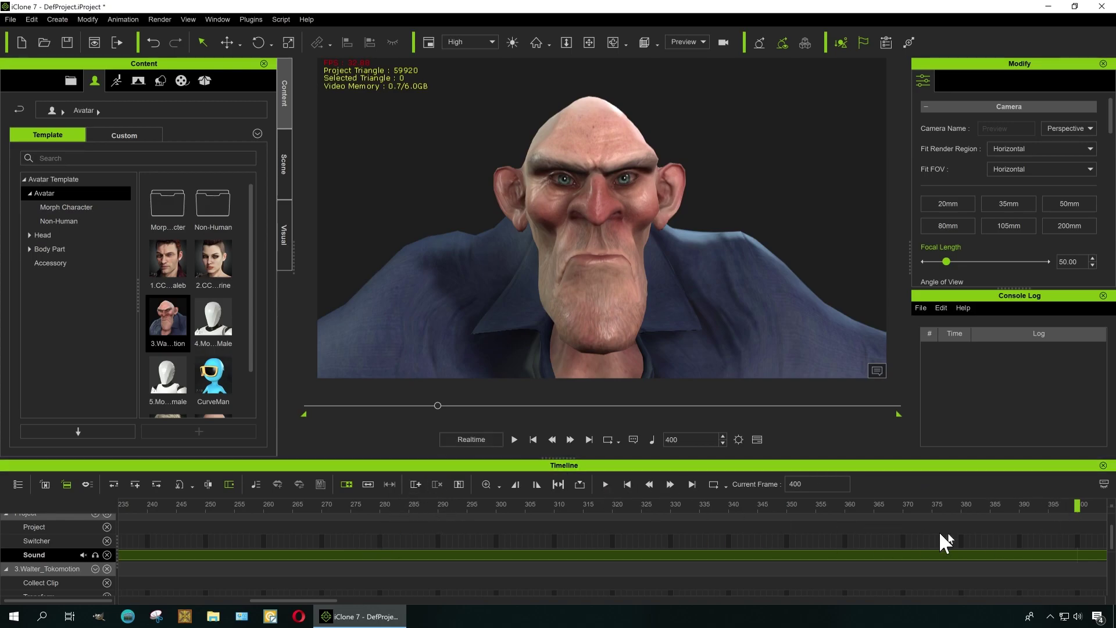
left_click_drag(1112, 541, 1111, 580)
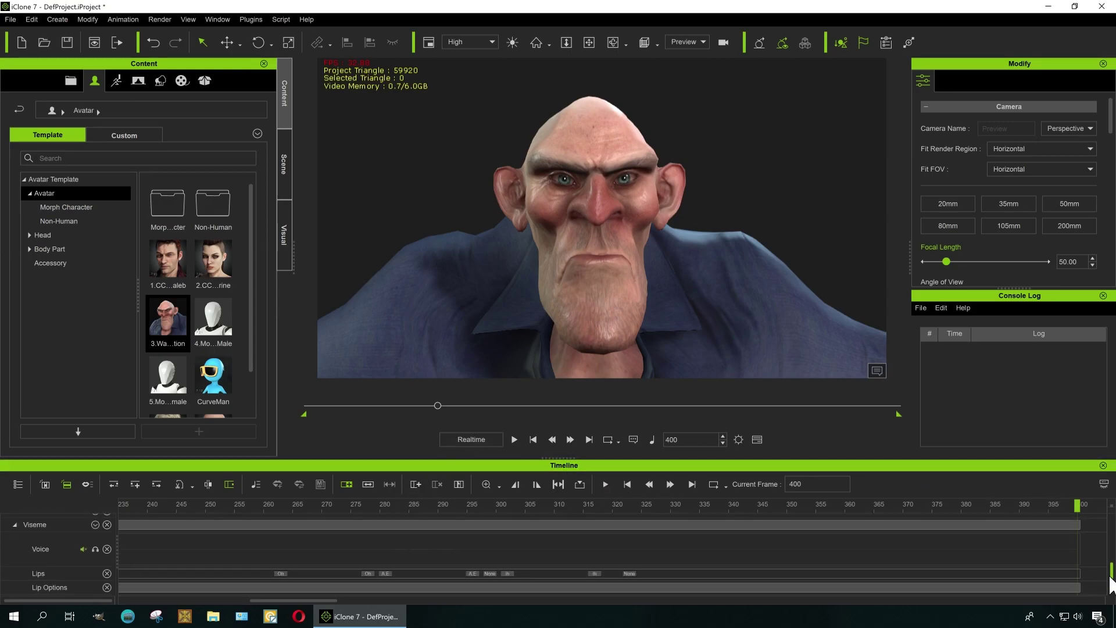
left_click(426, 548)
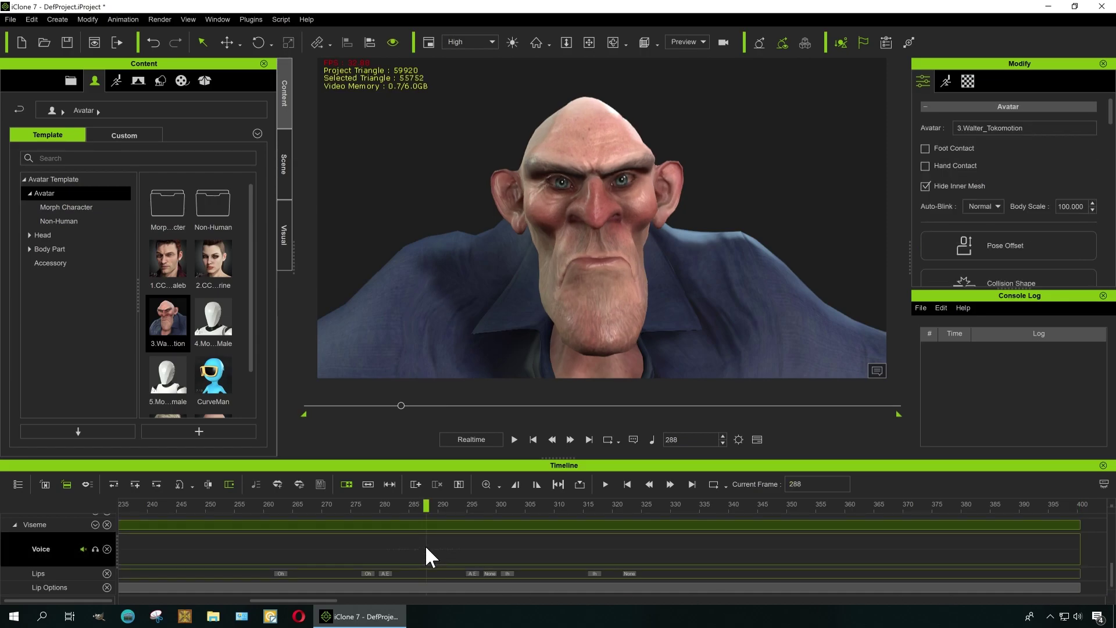
Open the Render Video settings, then close them again.
left_click(158, 19)
left_click(213, 51)
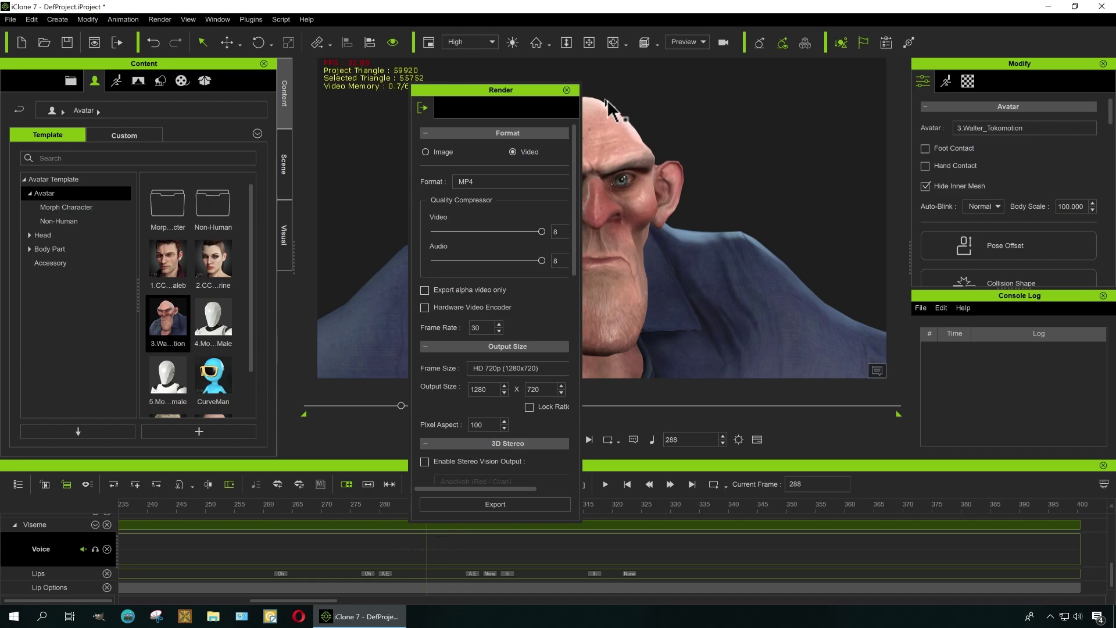
left_click(567, 90)
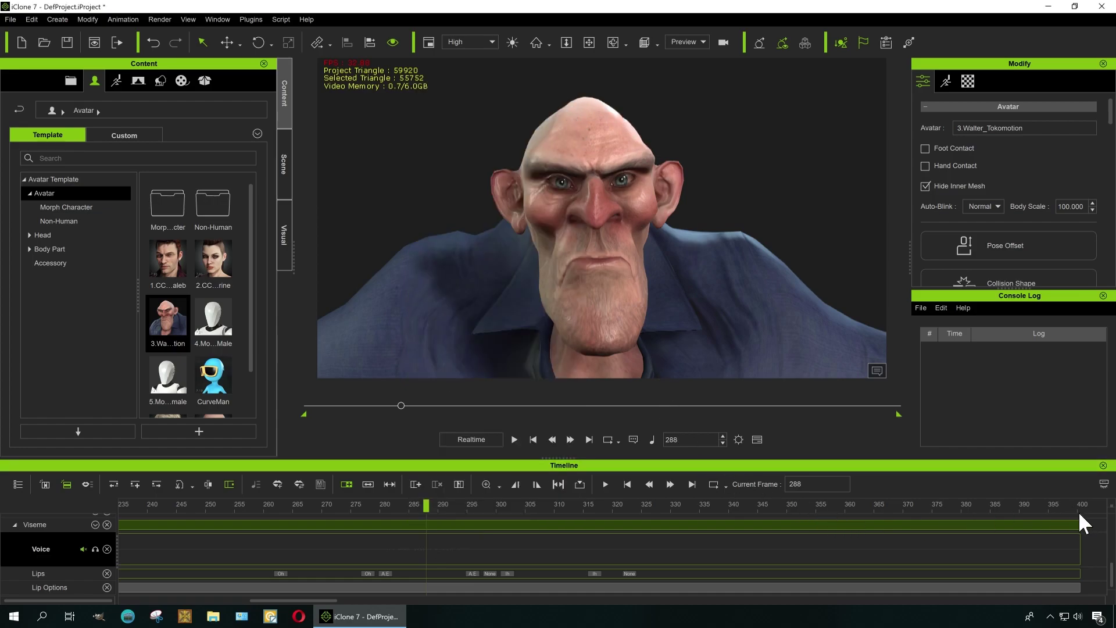
Replay the animation from frame 49 to about frame 88, scrubbing back slightly.
left_click_drag(293, 601, 148, 587)
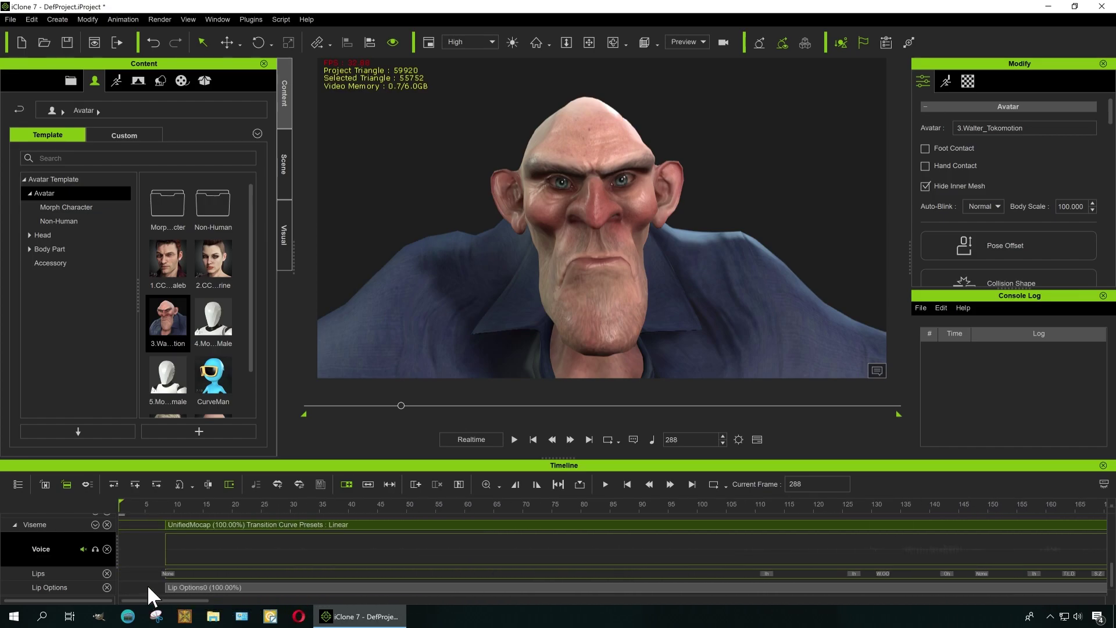
left_click(400, 505)
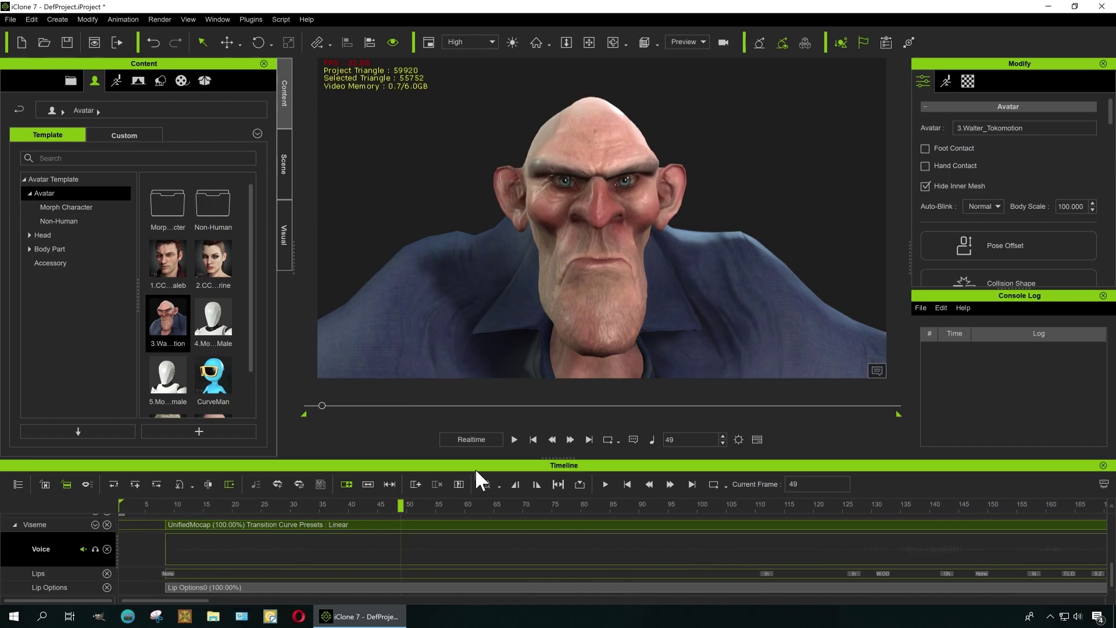
left_click(514, 439)
left_click(514, 439)
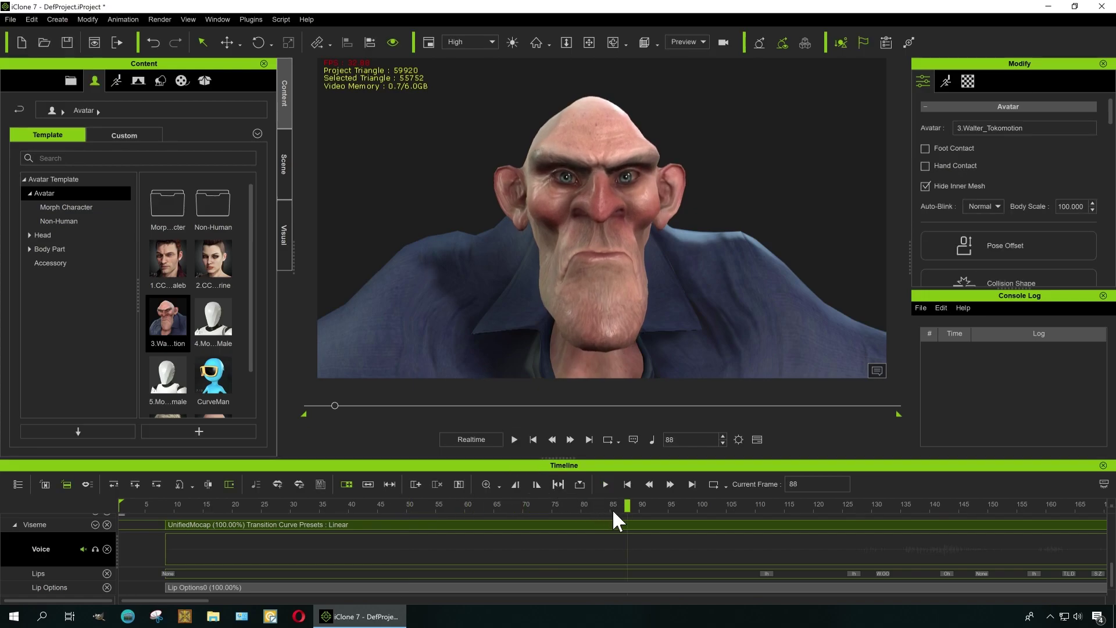
mouse_move(629, 506)
left_mouse_down()
mouse_move(651, 509)
mouse_move(618, 509)
left_mouse_up()
left_click(215, 19)
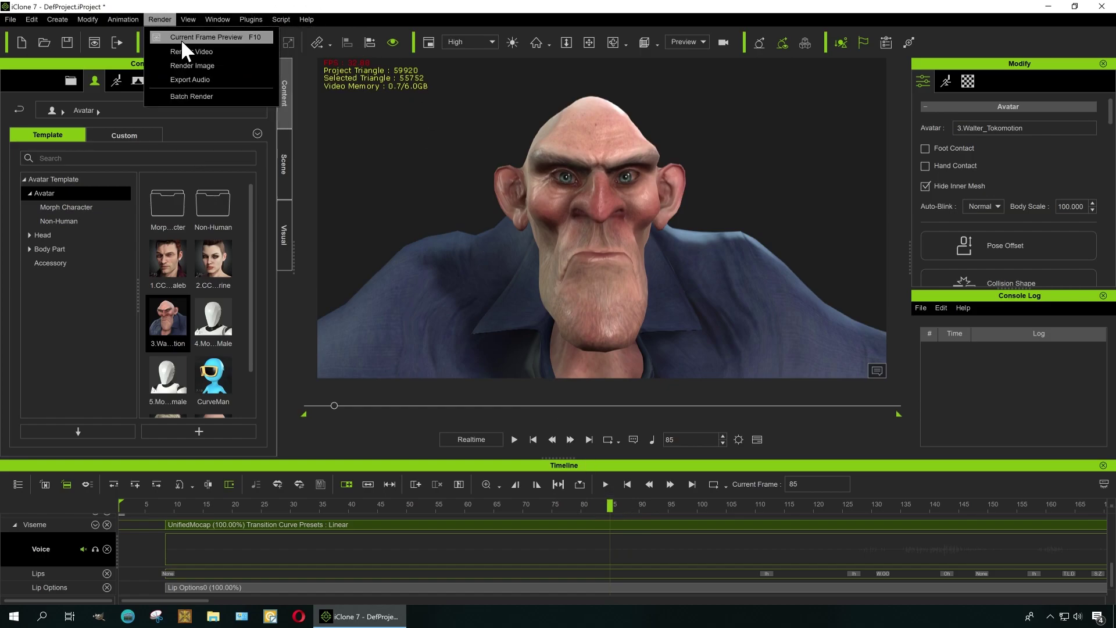
Render frames 85–400 to an MP4 named 'do i look stupid'.
left_click(192, 51)
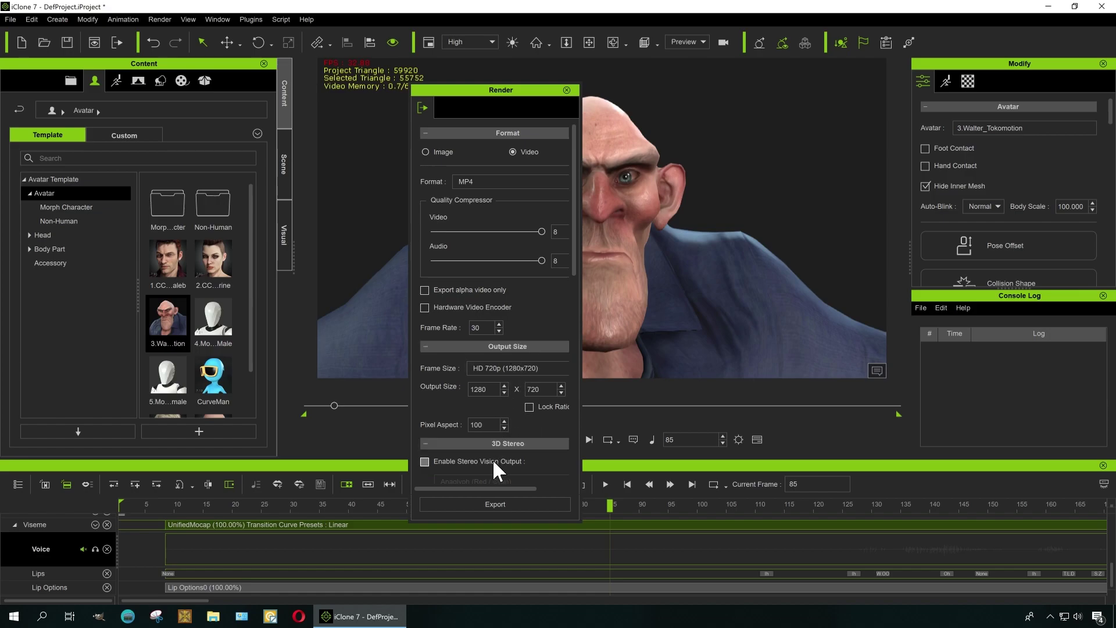
left_click_drag(577, 256, 585, 451)
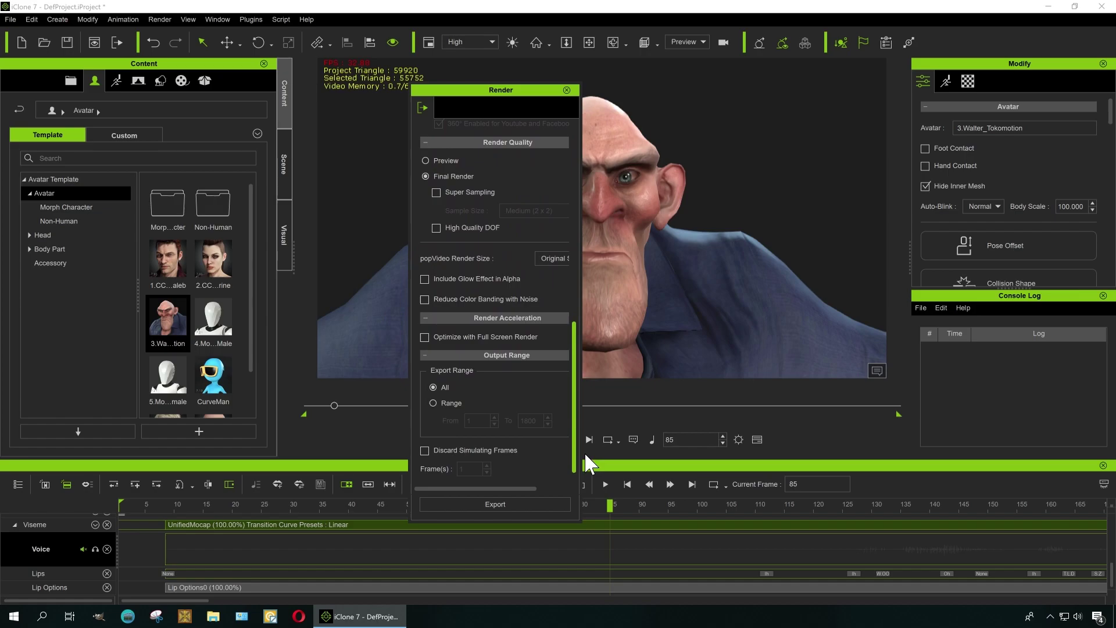
left_click(434, 401)
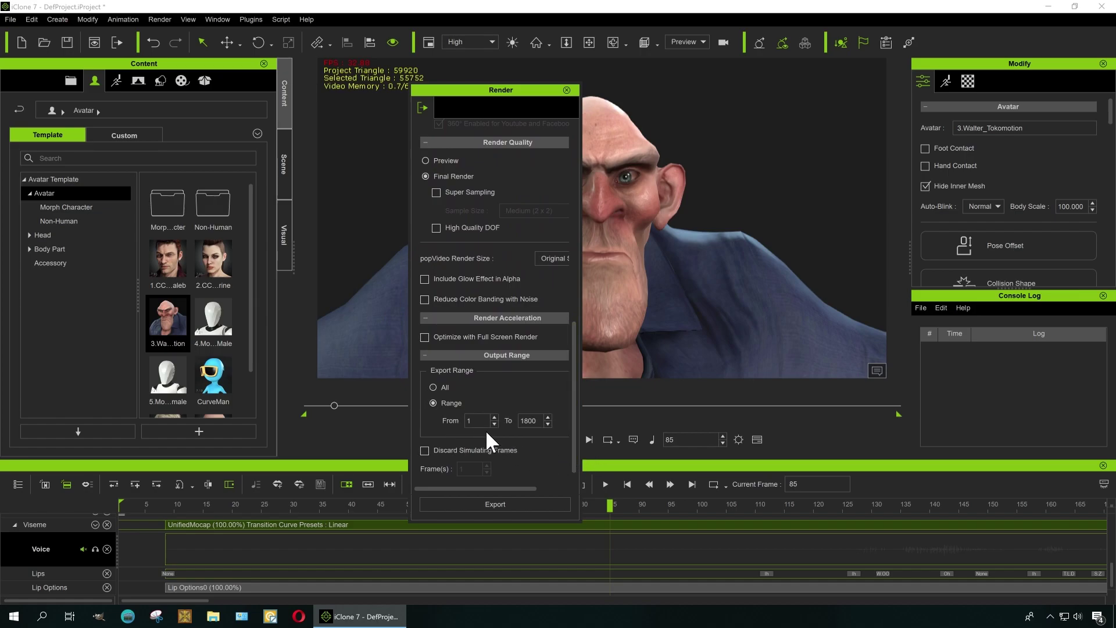
double_click(541, 421)
type("400")
double_click(473, 422)
left_click(508, 504)
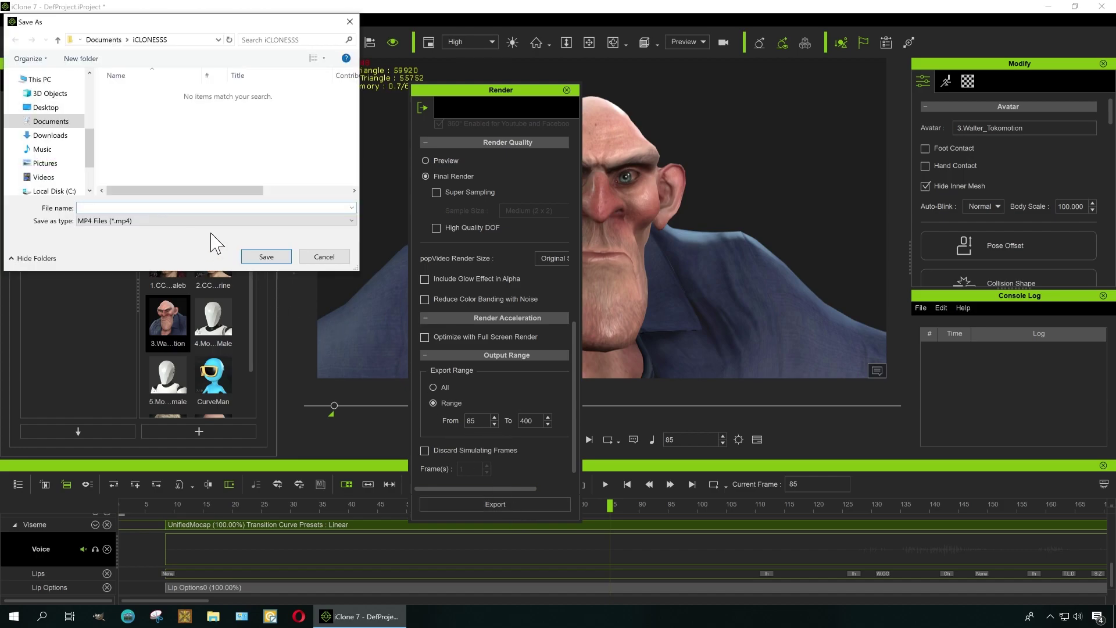
type("do i look stupid")
key("Return")
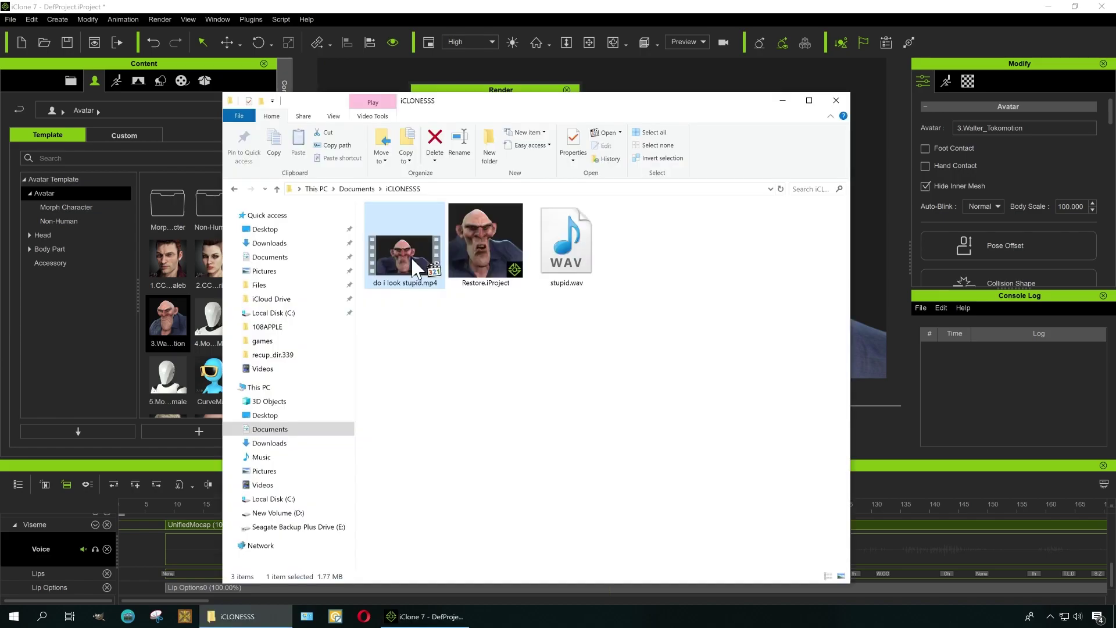
Play 'do i look stupid.mp4' in MPC-HC and adjust the playback volume.
right_click(414, 267)
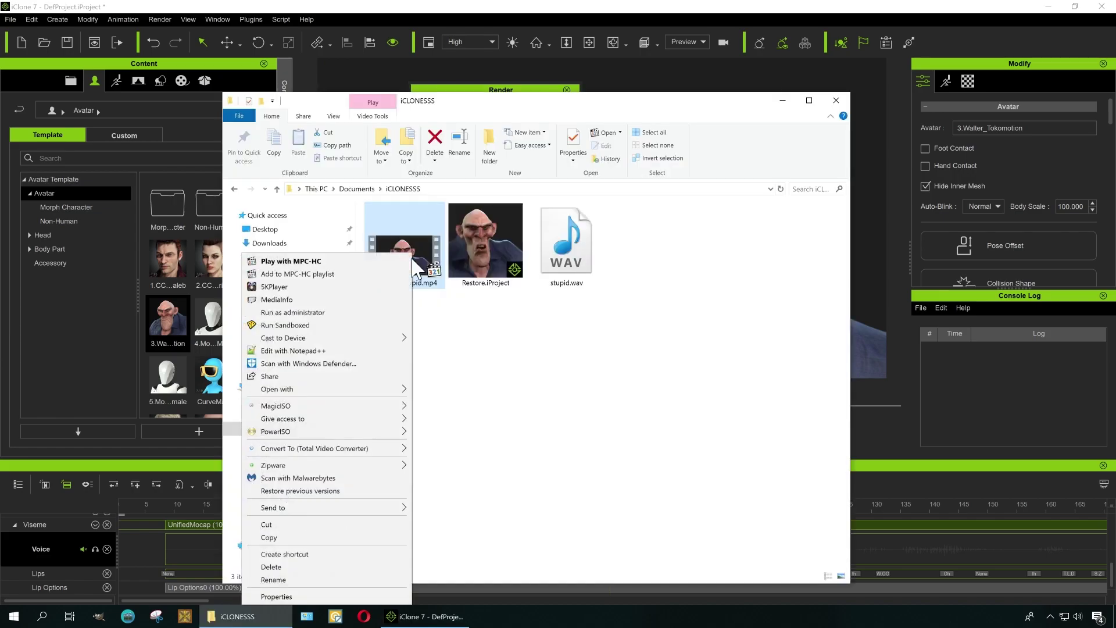
left_click(375, 262)
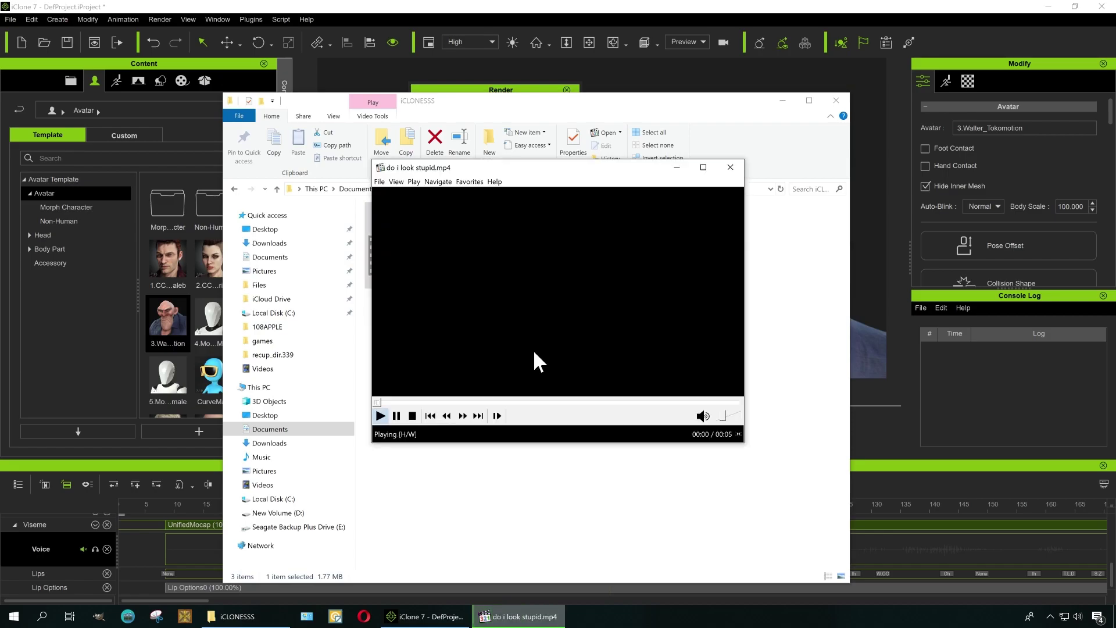
left_click(727, 424)
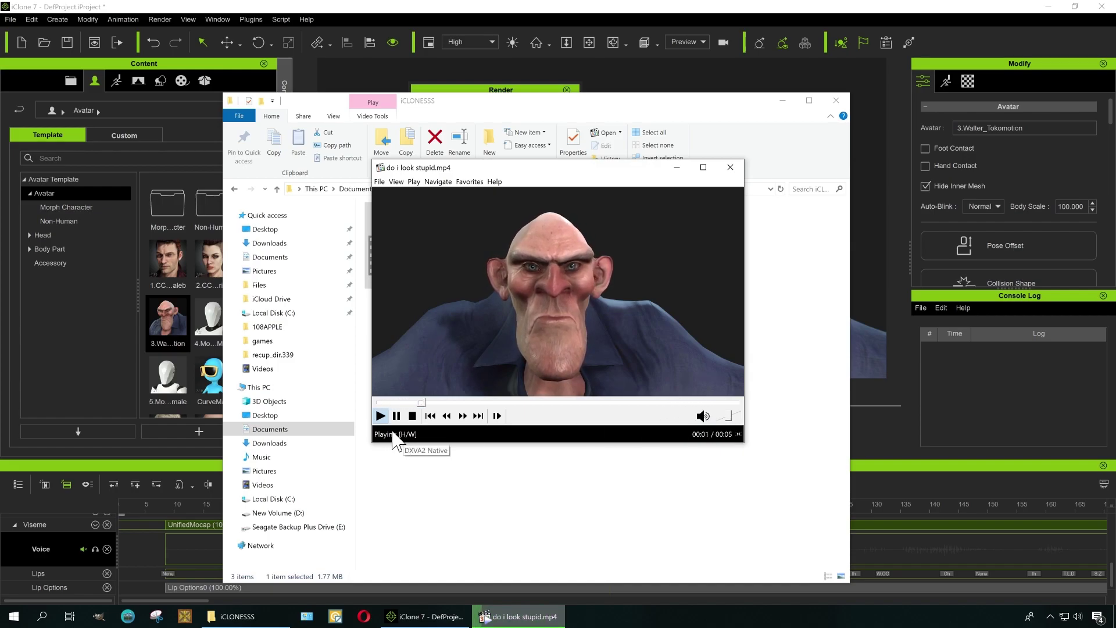
Switch MPC-HC to full screen to watch the rendered Walter clip.
double_click(598, 336)
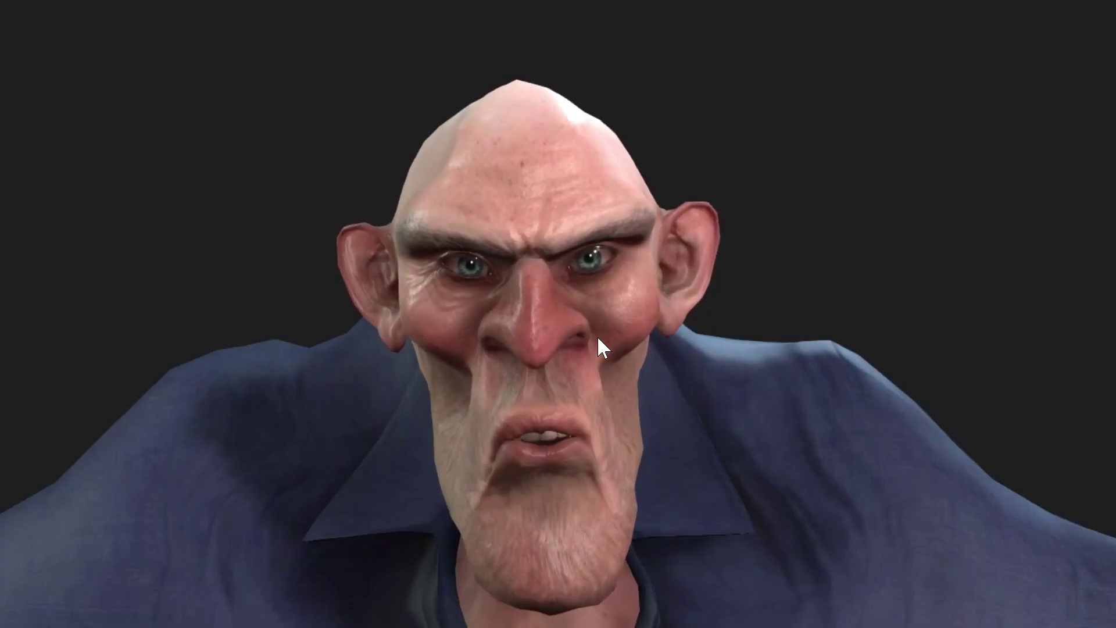